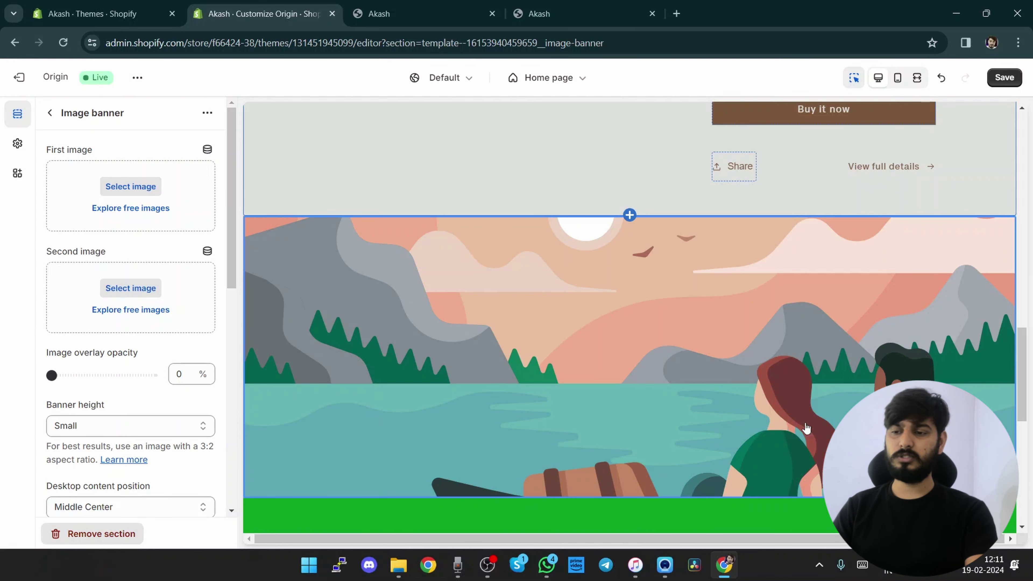
- Remove the image banner section between the featured product and the testimonials
left_click(108, 538)
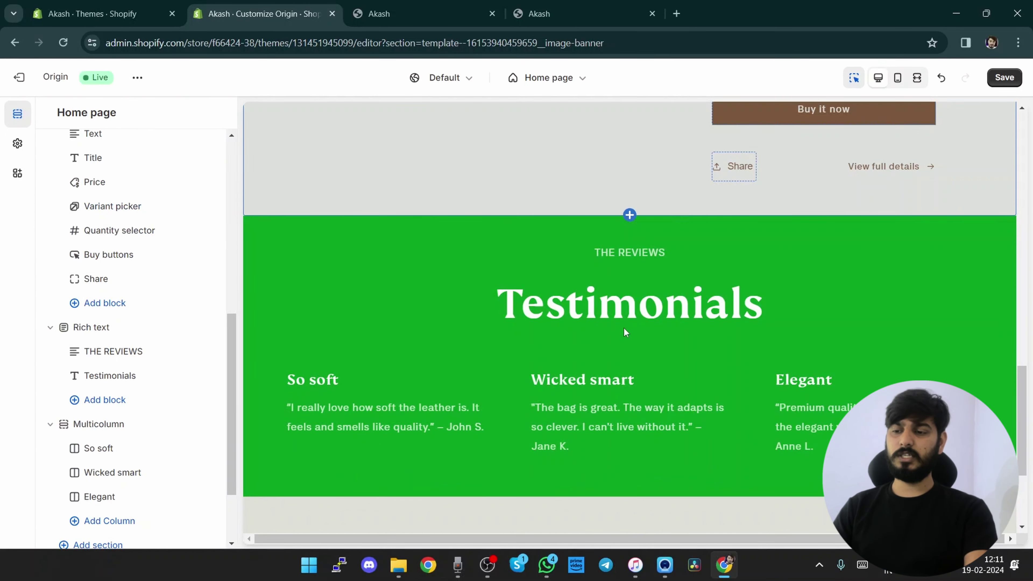
scroll(596, 464, "down", 3)
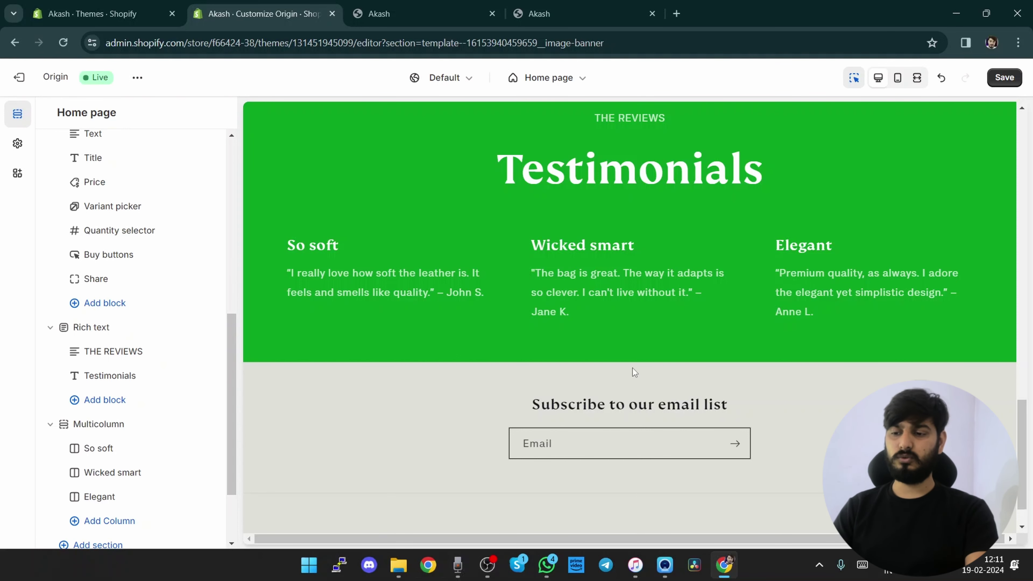
- Add a Collapsible content section to the home page template between the testimonials multicolumn and the footer
left_click(622, 346)
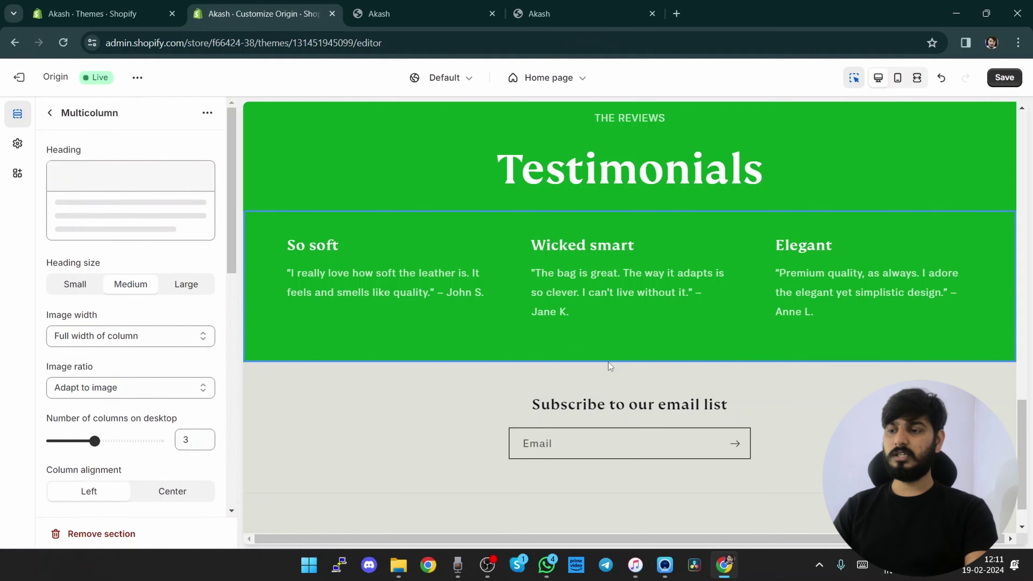
left_click(620, 377)
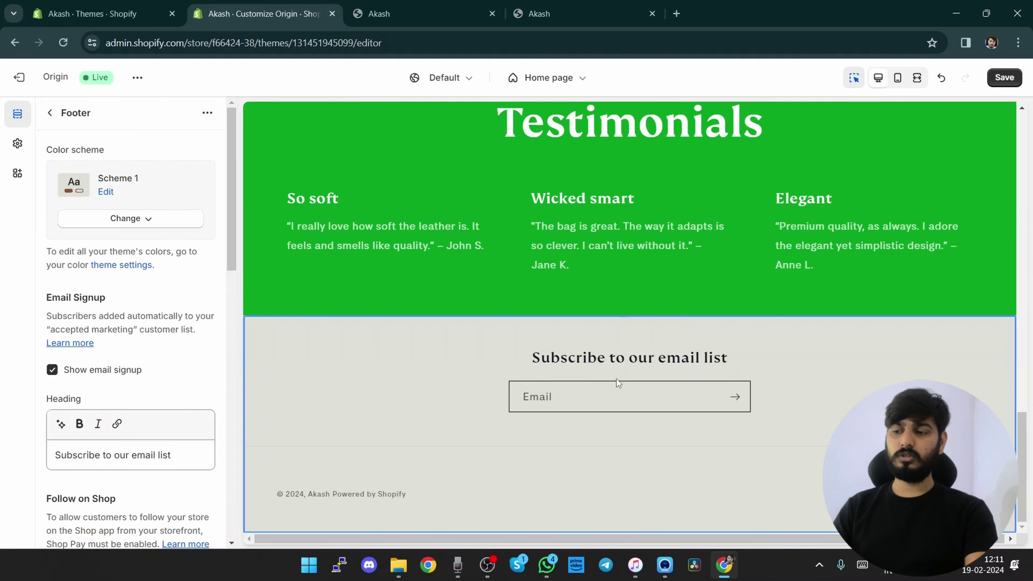
scroll(627, 326, "up", 5)
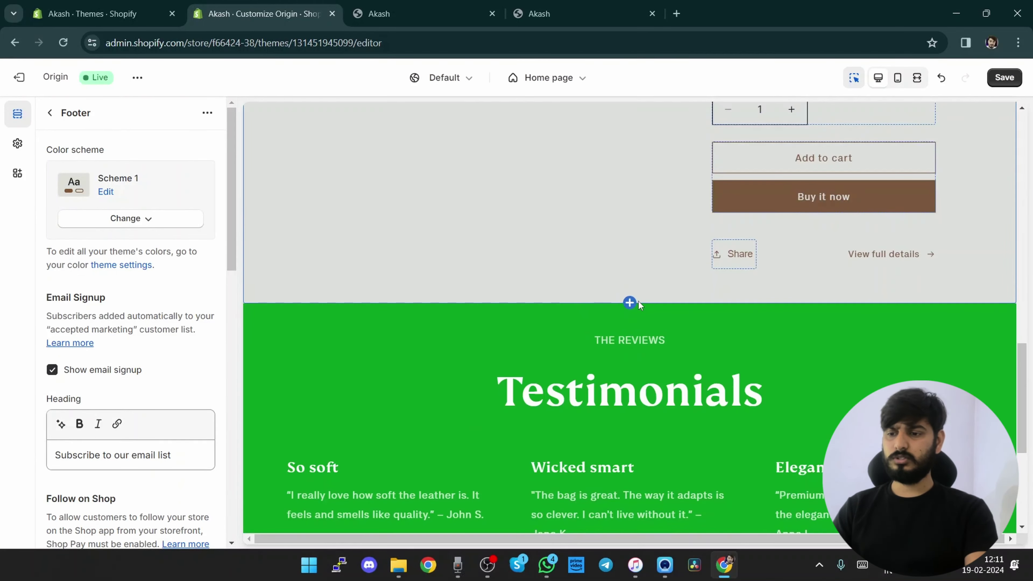
scroll(629, 444, "down", 3)
left_click(629, 438)
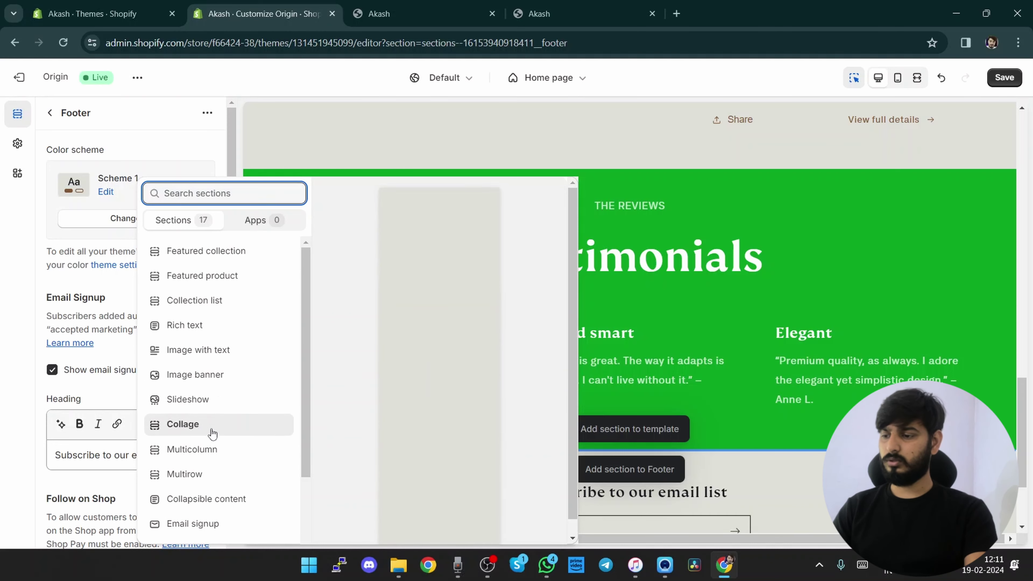
scroll(219, 432, "down", 3)
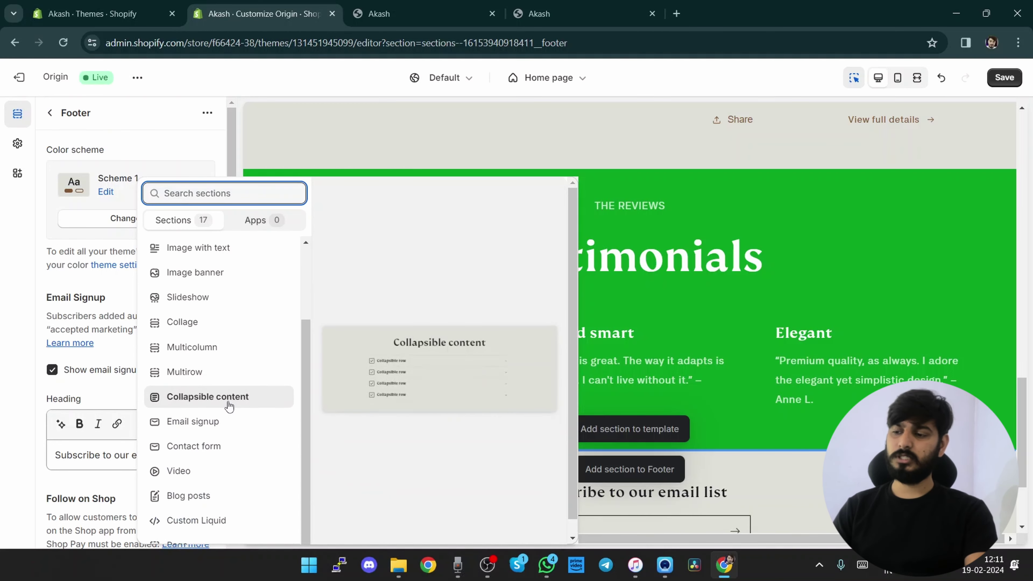
left_click(208, 396)
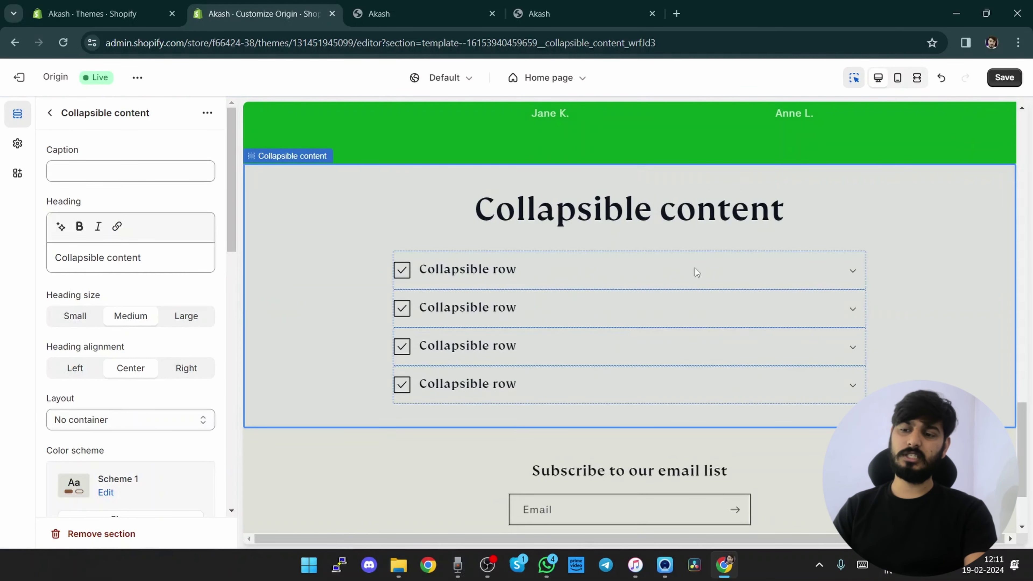
- Check the first collapsible row's settings, return to the Collapsible content section and save the theme changes
left_click(685, 275)
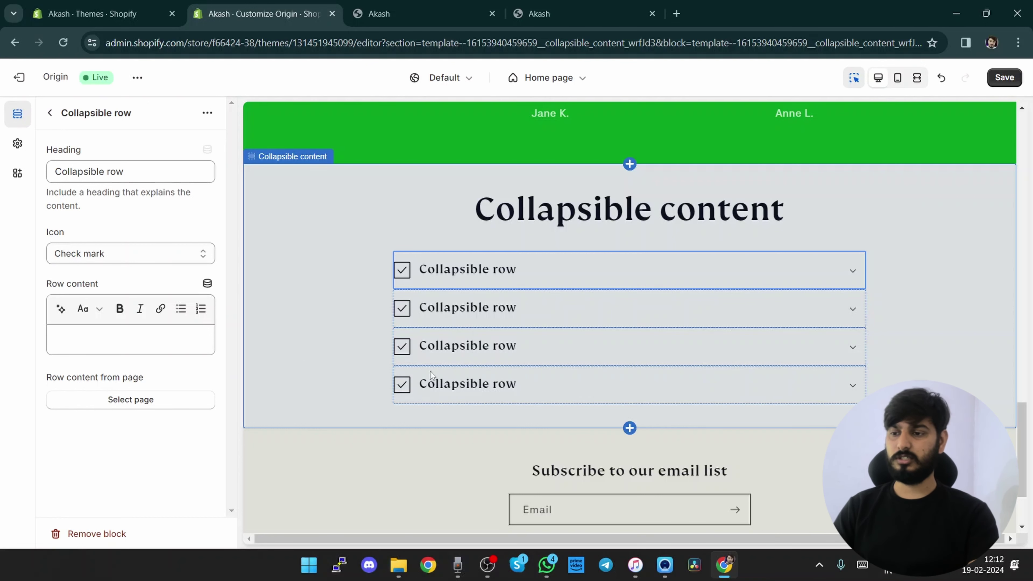
left_click(488, 411)
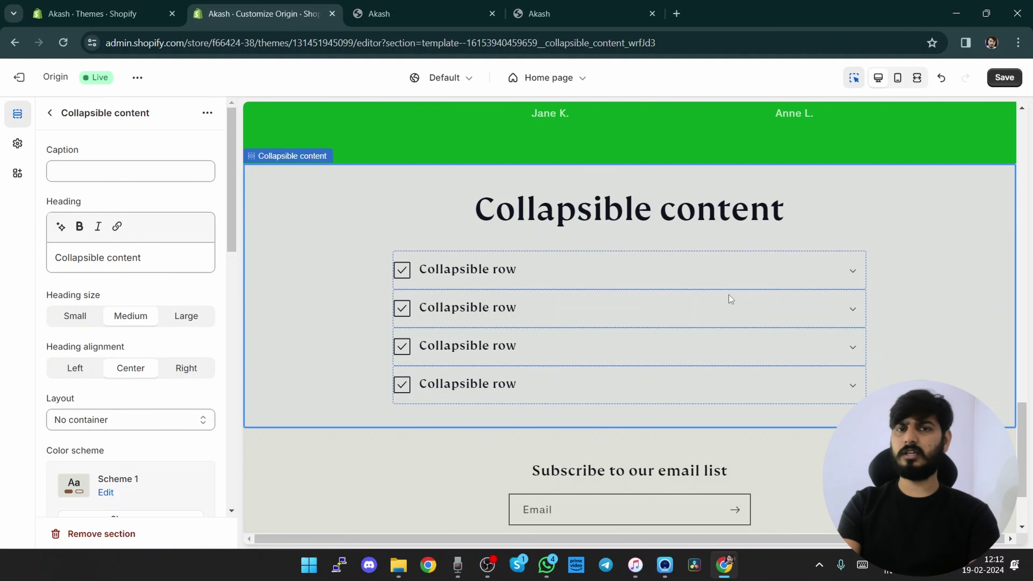
scroll(731, 293, "up", 15)
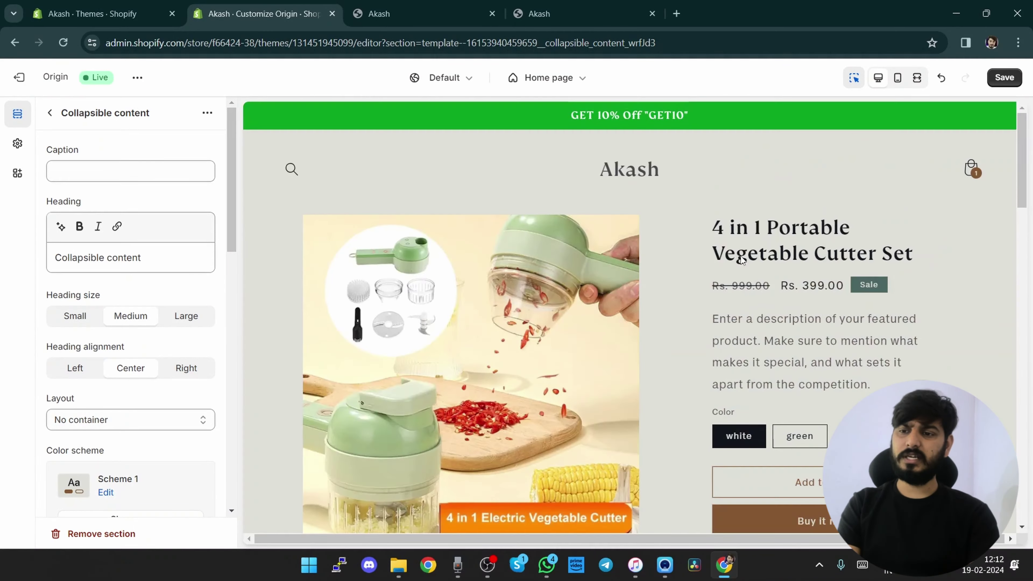
left_click(1003, 77)
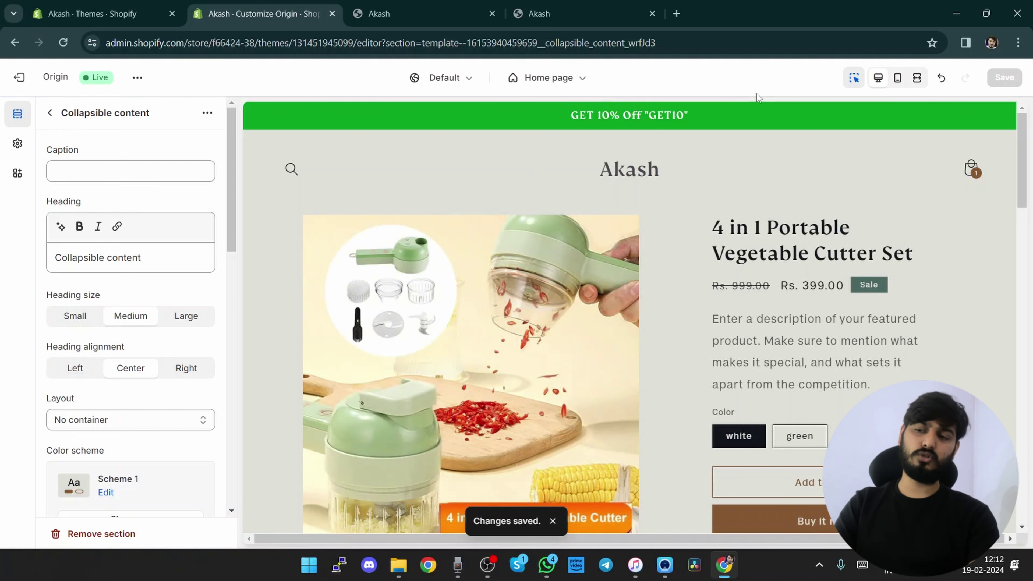
- Open the Default product template and look through the product page preview
left_click(576, 86)
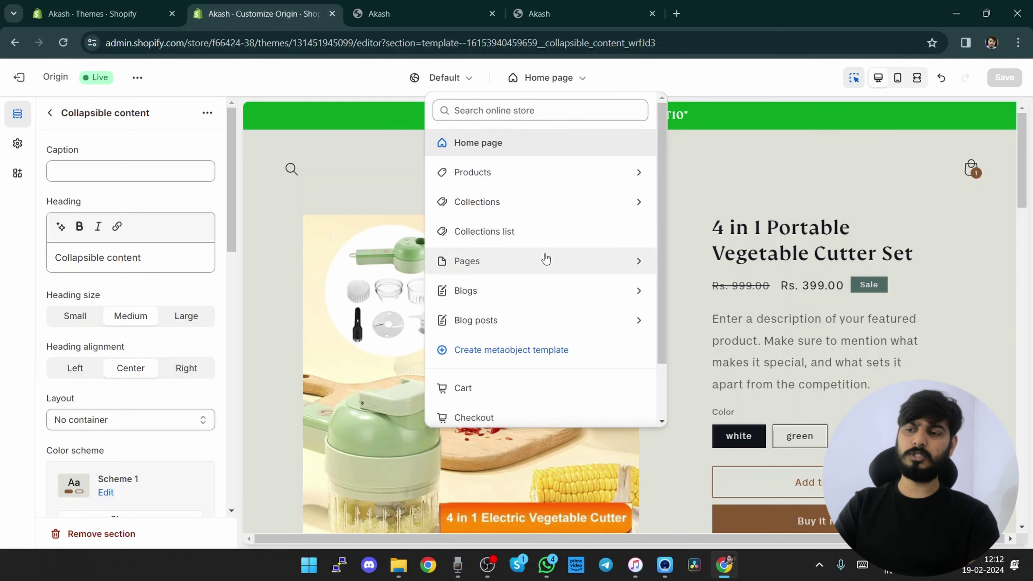
left_click(549, 177)
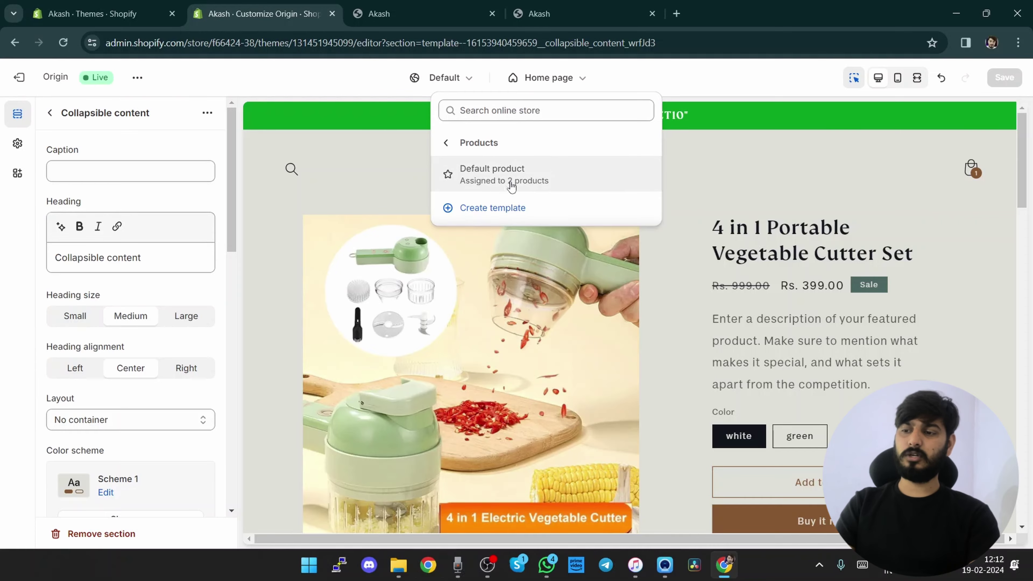
left_click(547, 174)
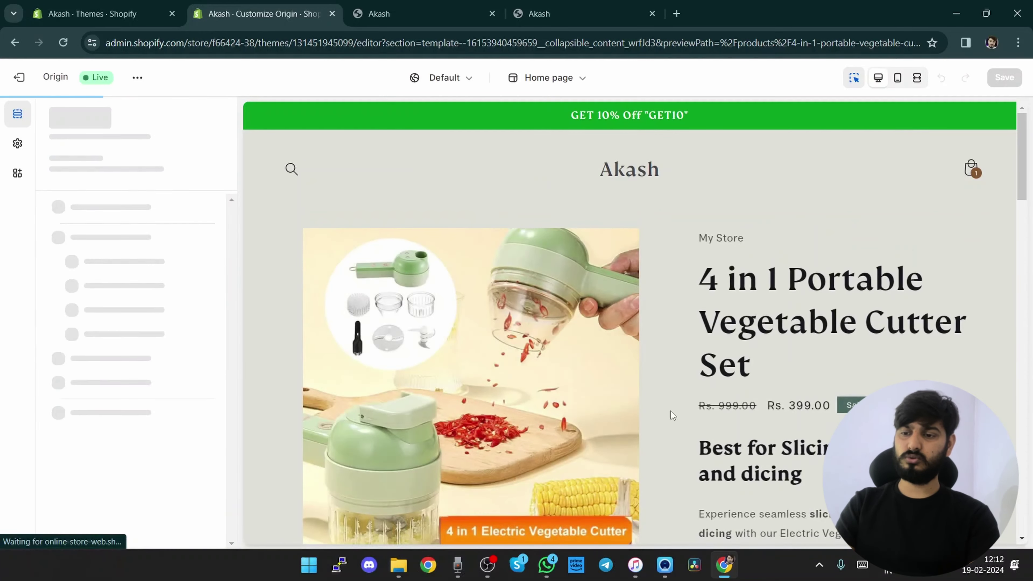
scroll(595, 402, "down", 1)
scroll(592, 390, "down", 15)
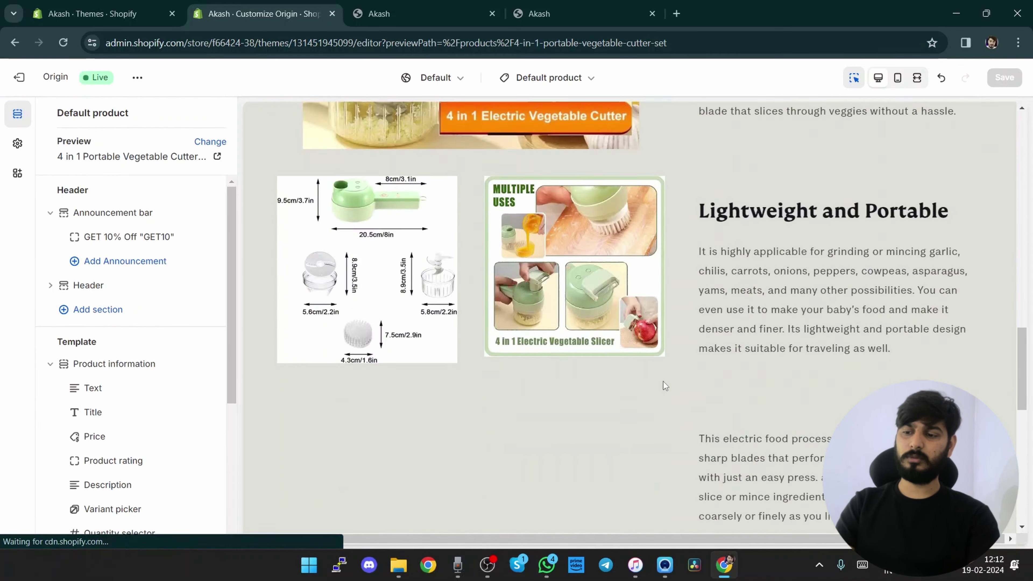
scroll(592, 368, "up", 15)
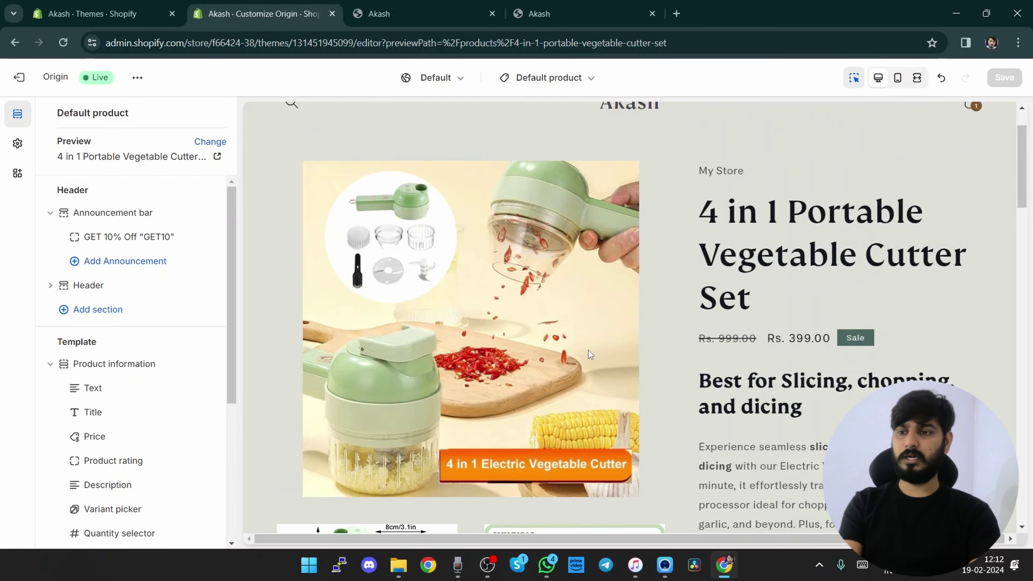
scroll(588, 351, "up", 2)
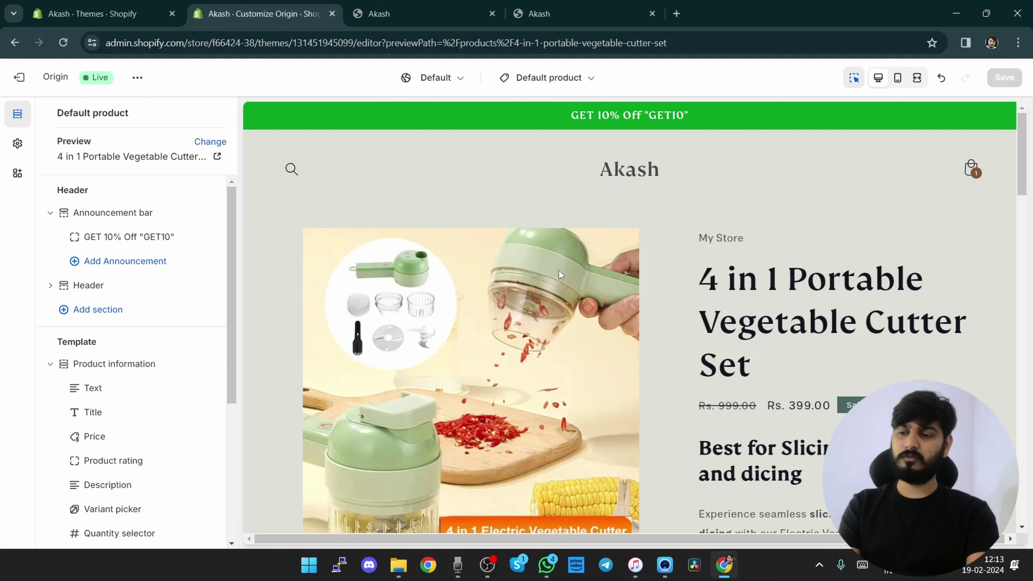
- Open the Checkout page preview, look through its form and return to the home page template
left_click(564, 77)
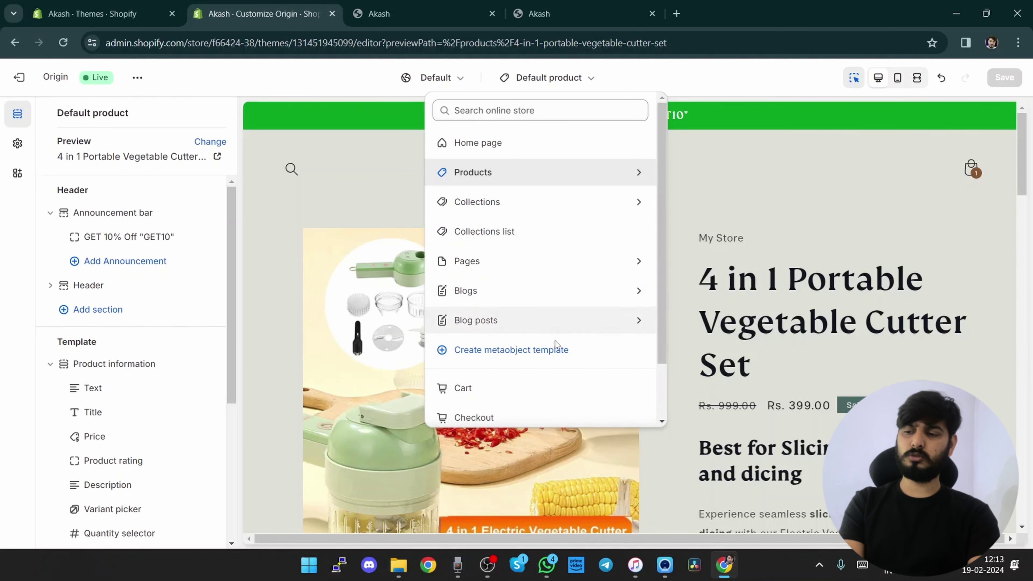
scroll(553, 340, "down", 2)
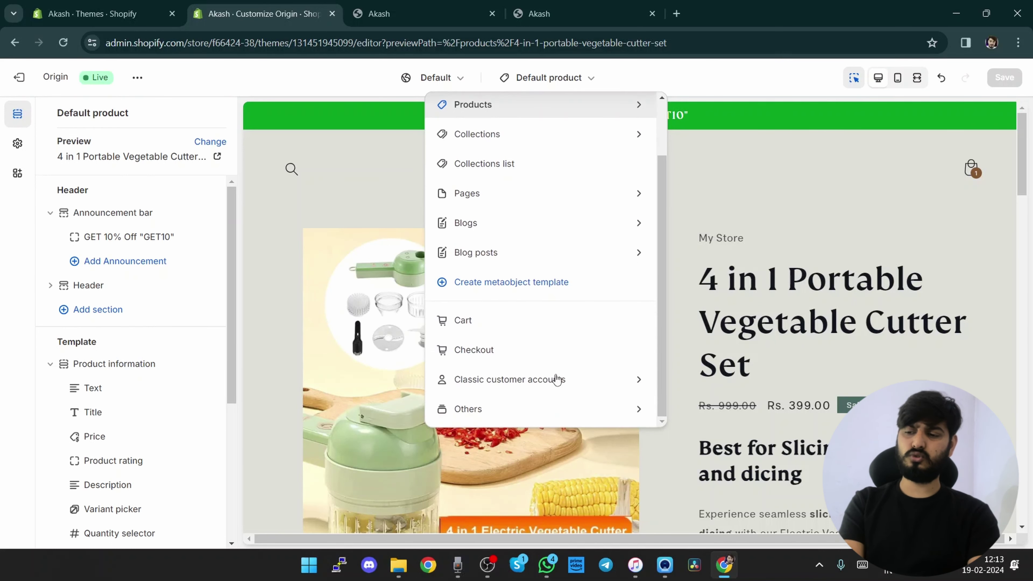
left_click(537, 350)
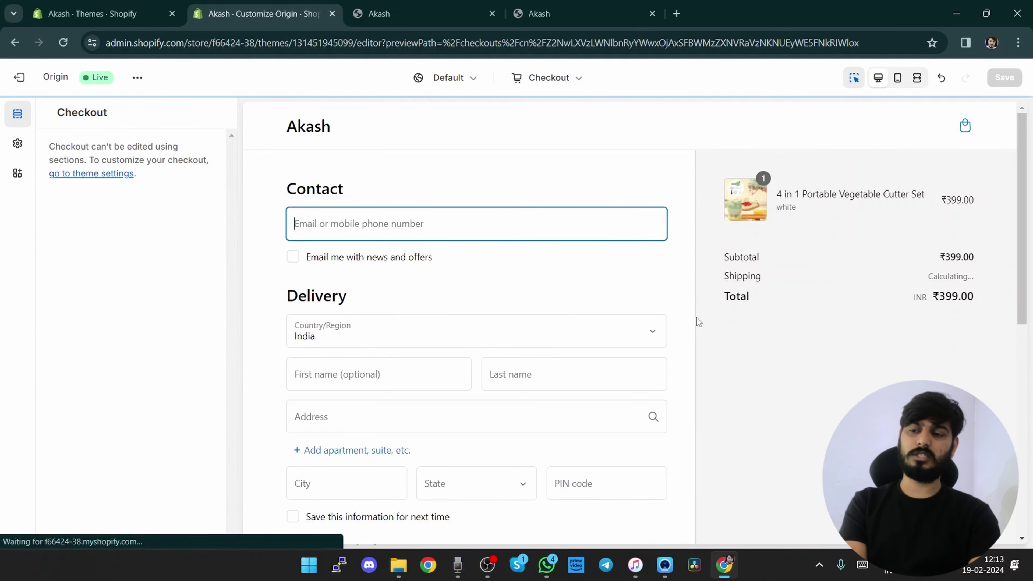
scroll(669, 296, "down", 3)
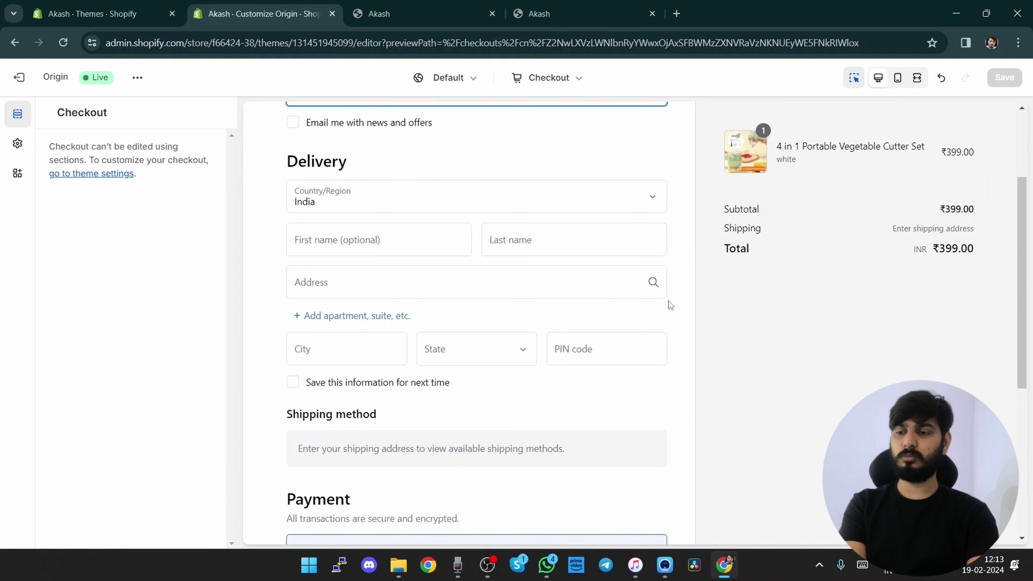
scroll(673, 313, "down", 7)
scroll(676, 318, "up", 7)
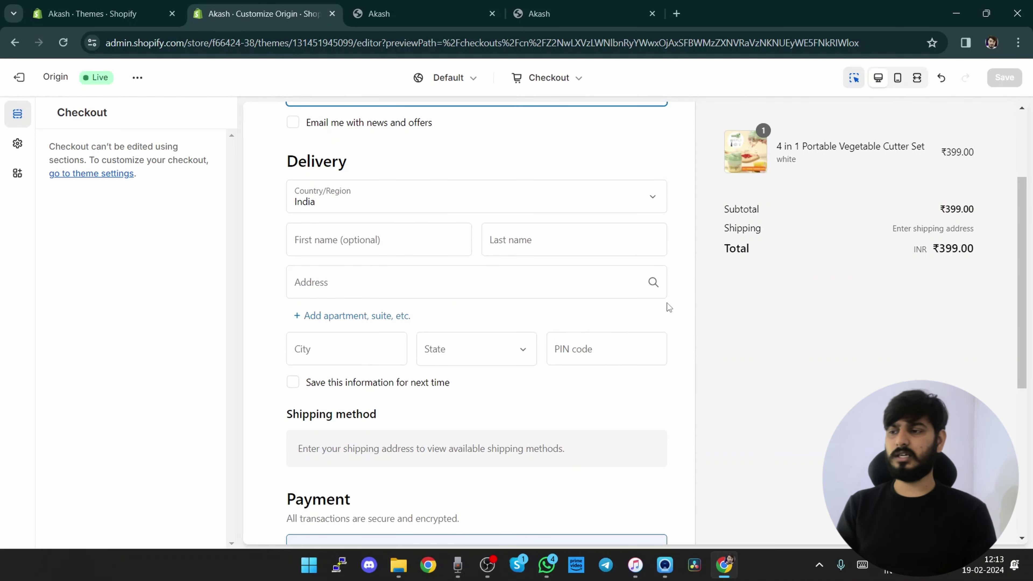
left_click(557, 82)
left_click(523, 154)
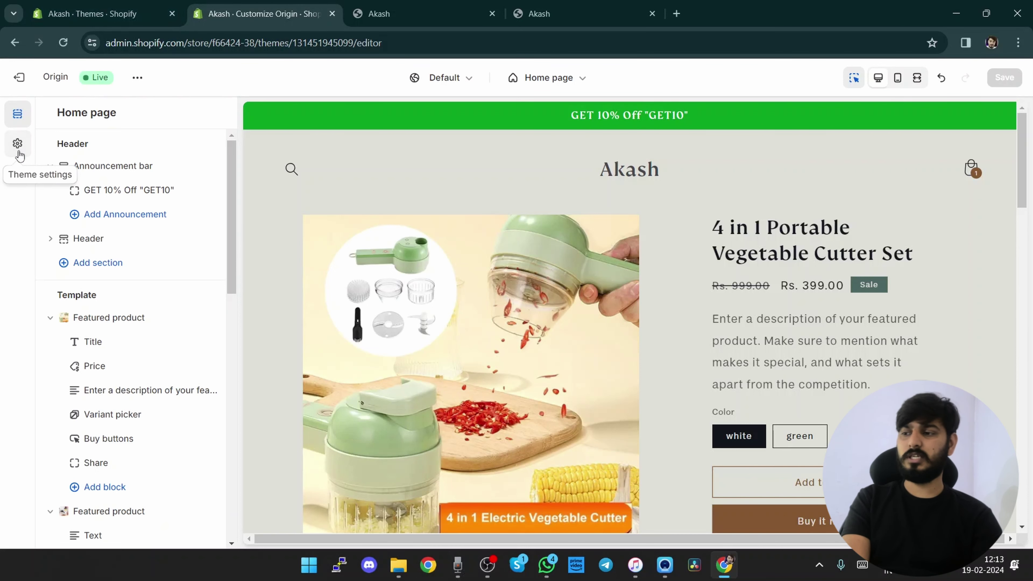
- Open the Logo options in the theme settings and view the store library images without choosing one
left_click(18, 143)
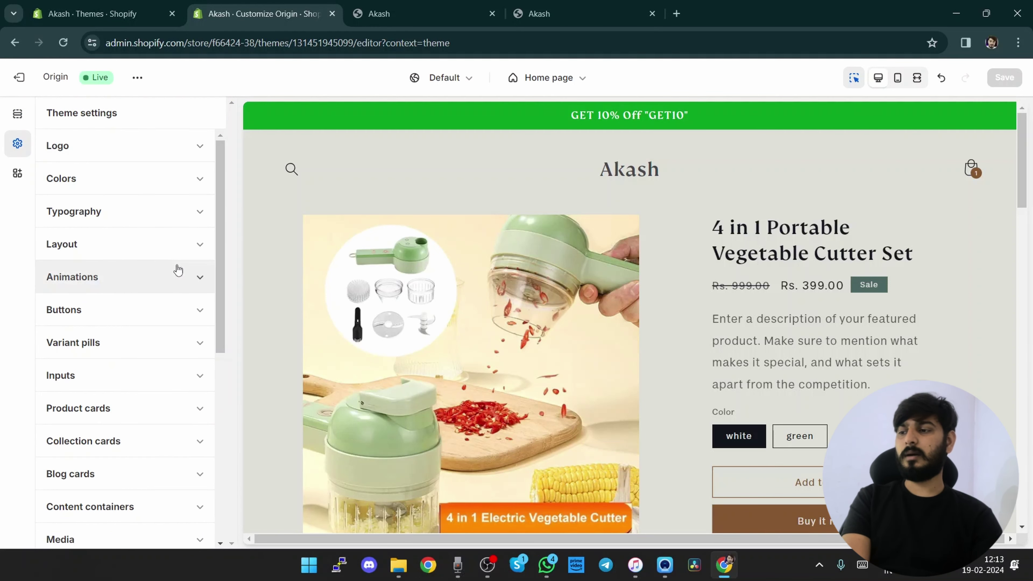
left_click(176, 152)
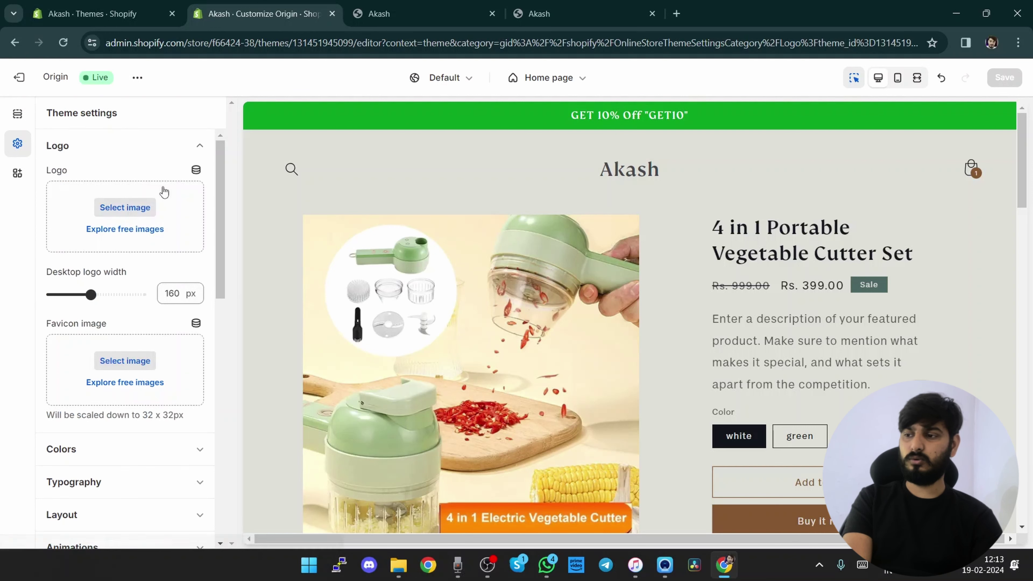
left_click(132, 213)
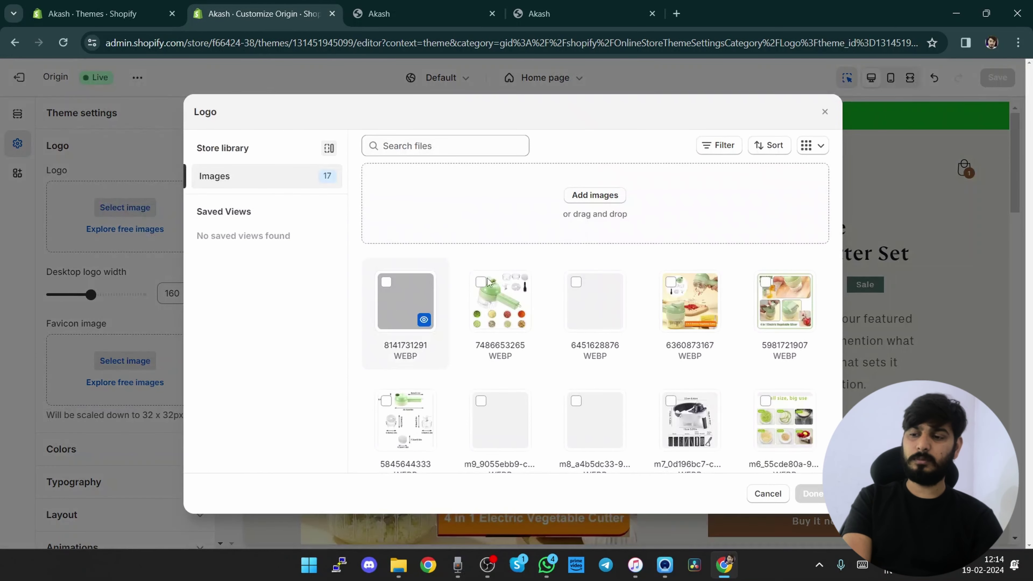
left_click(825, 111)
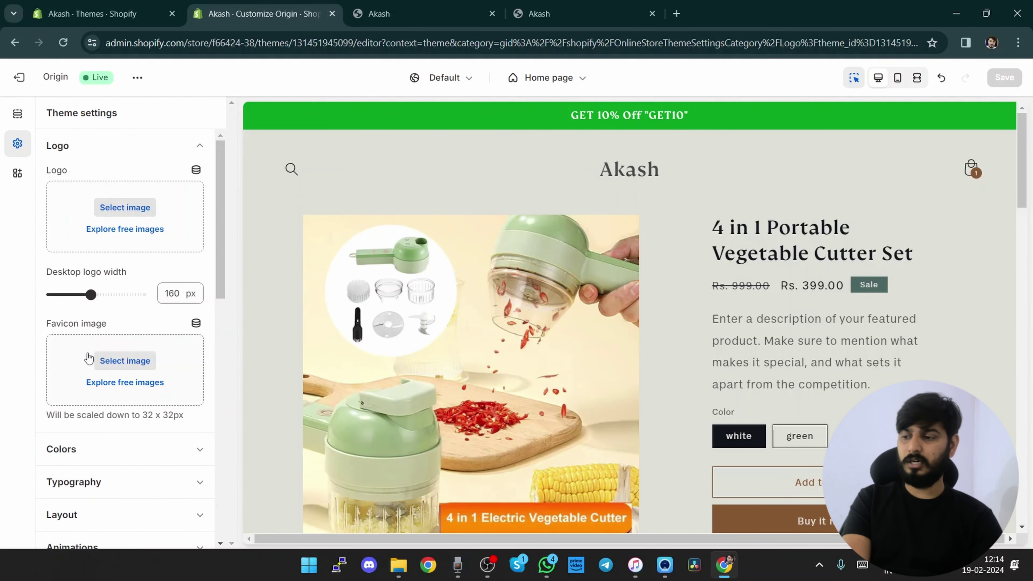
- Set the background of color Scheme 1 to white (#FFFFFF) in the theme settings and return to the scheme list
scroll(129, 354, "down", 3)
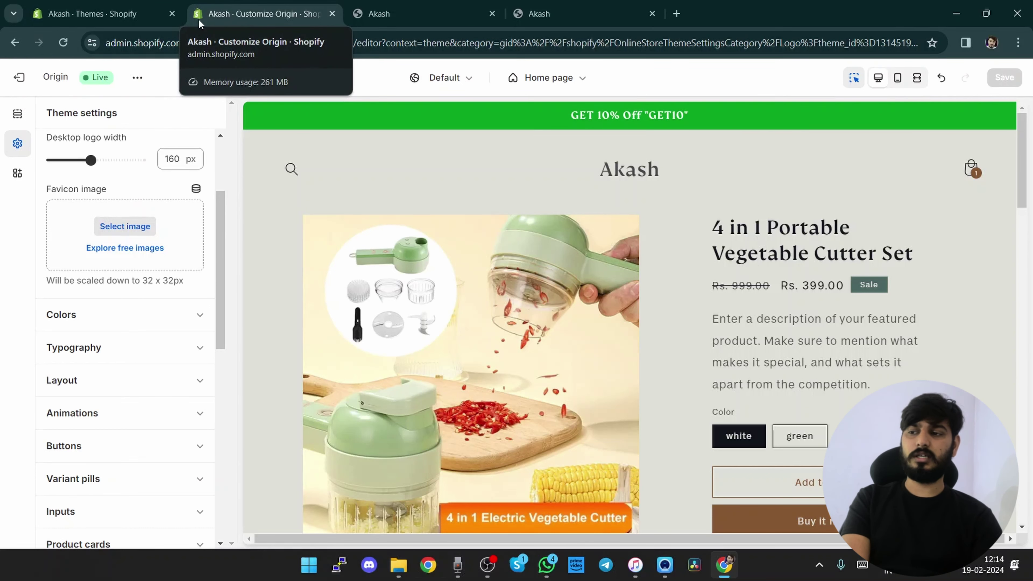
left_click(166, 322)
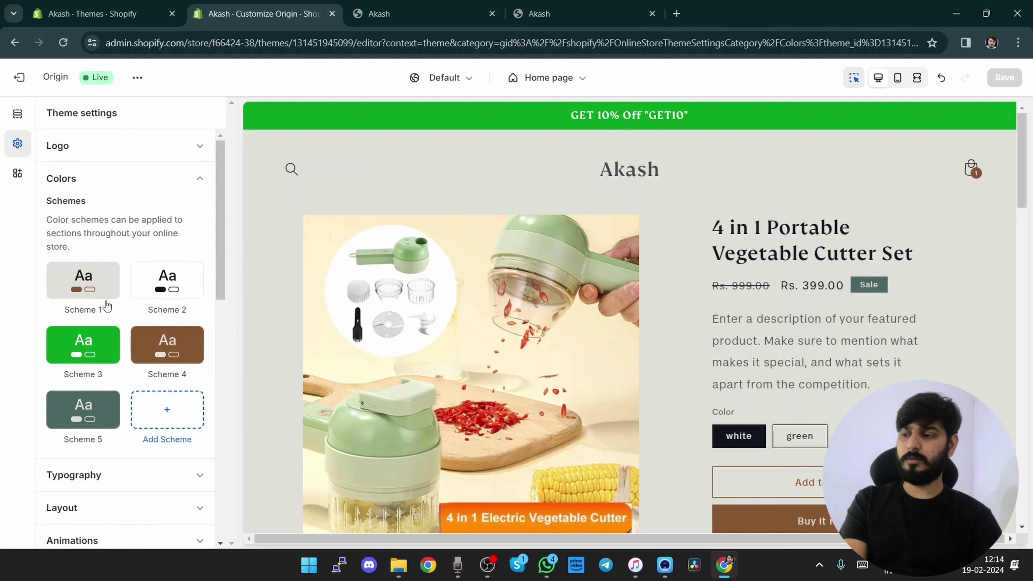
left_click(85, 281)
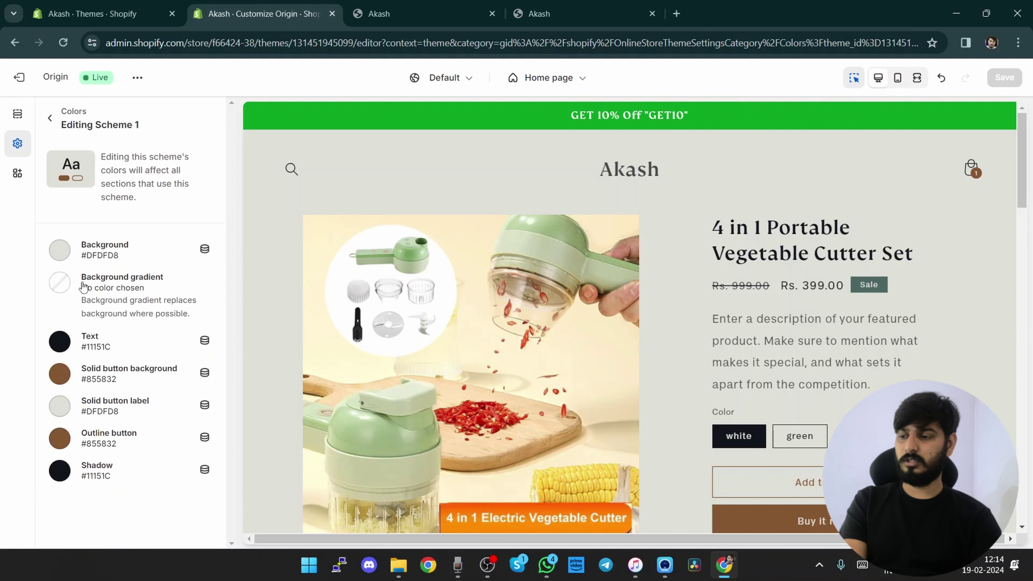
left_click(62, 250)
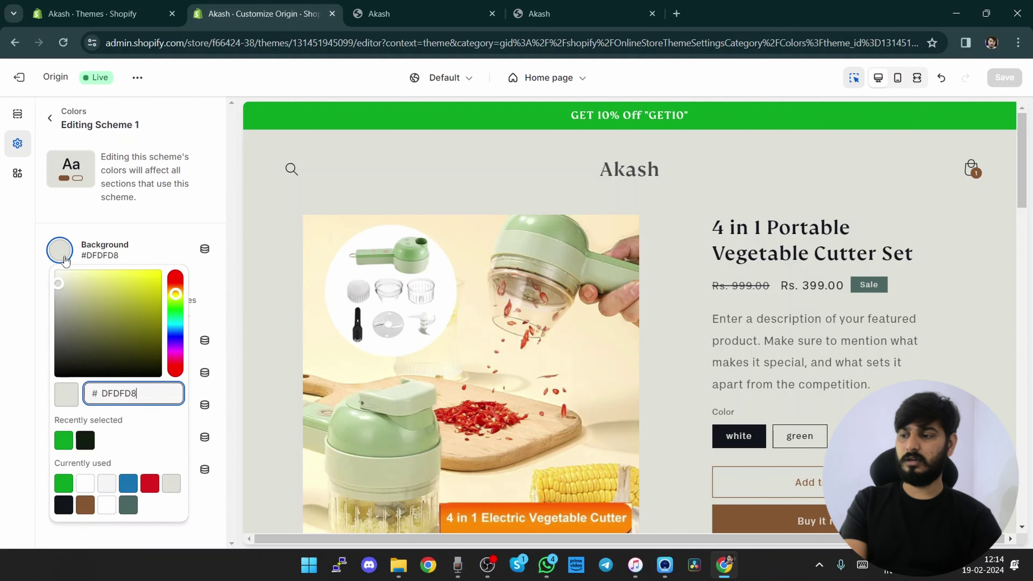
left_click(108, 485)
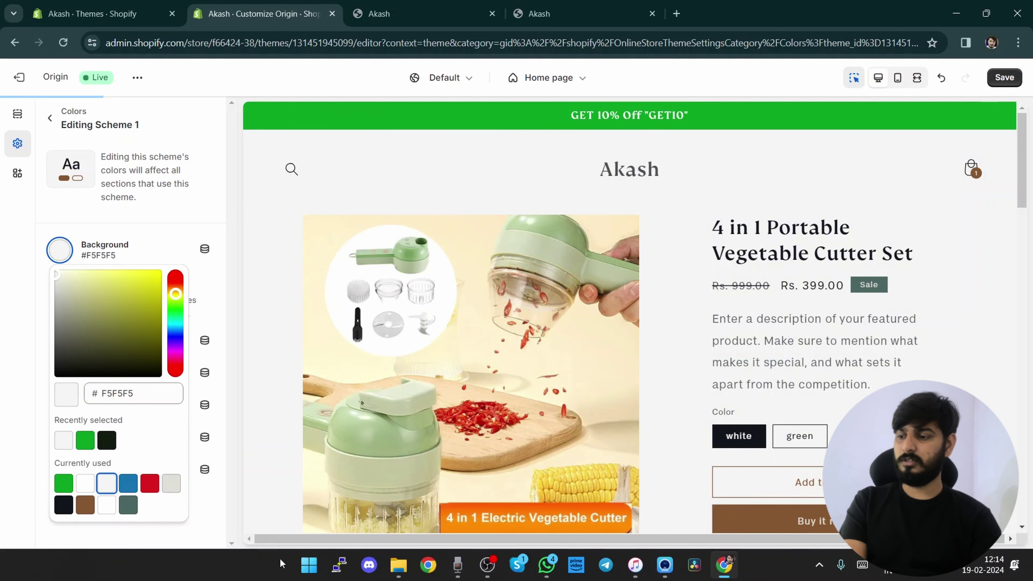
left_click(106, 505)
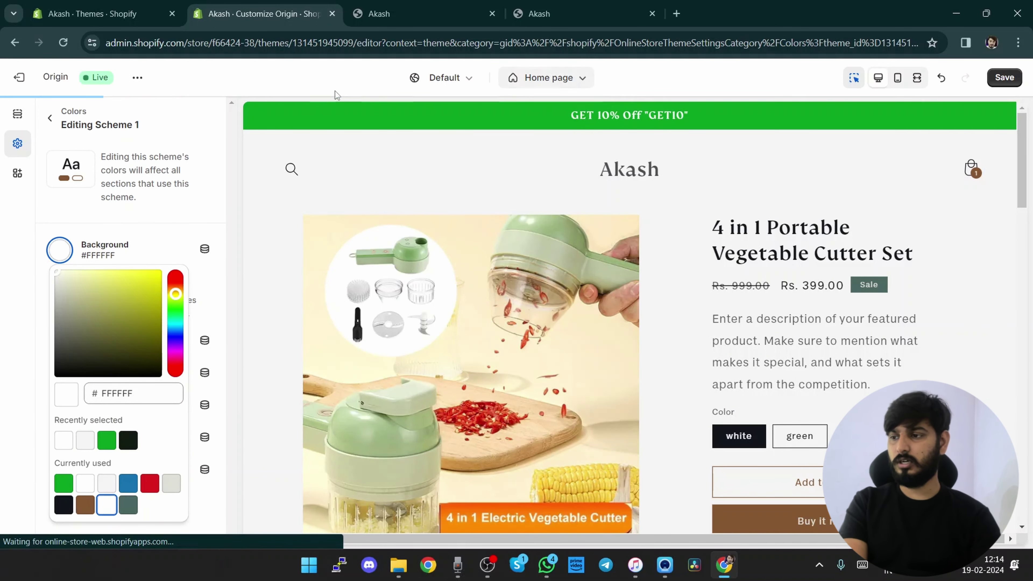
left_click(49, 119)
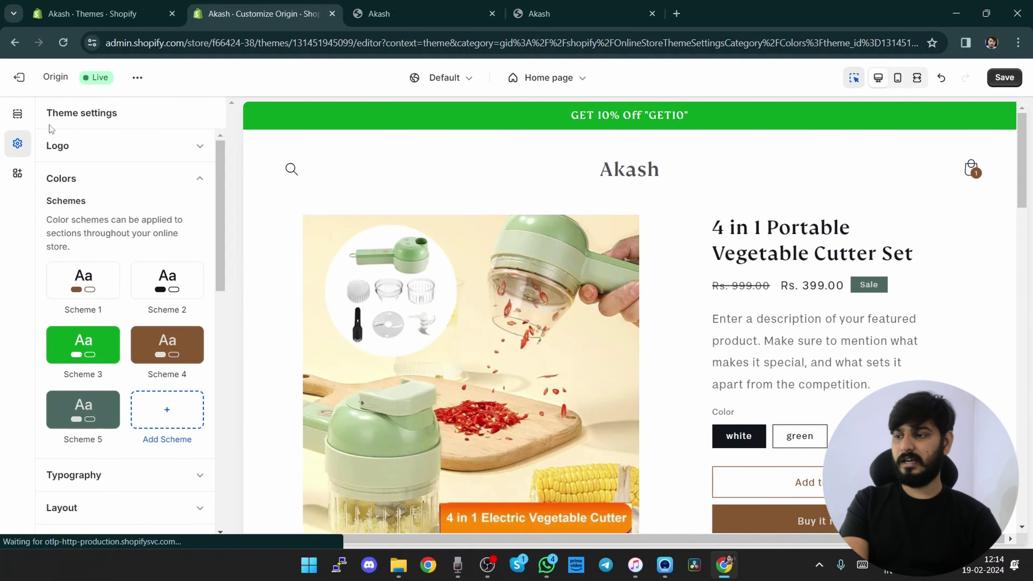
- Collapse the color schemes, then view the Typography options in the theme settings and close them without changing the fonts
left_click(118, 178)
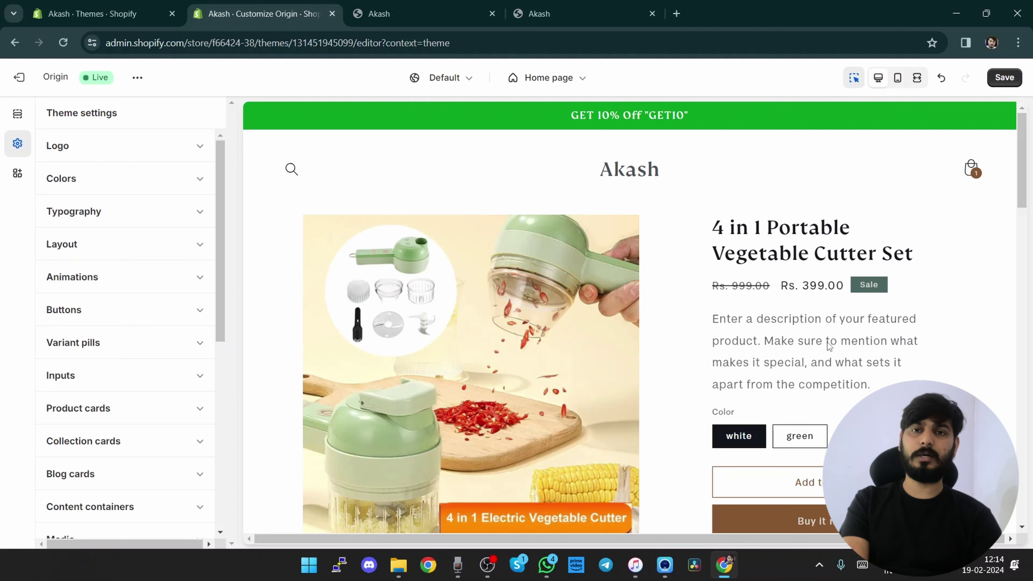
left_click(187, 222)
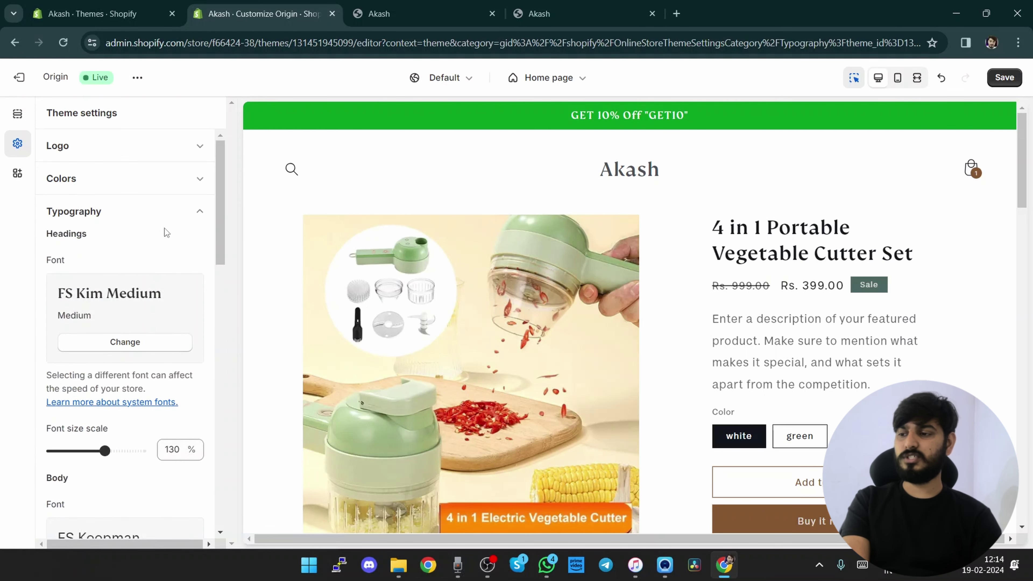
left_click(182, 210)
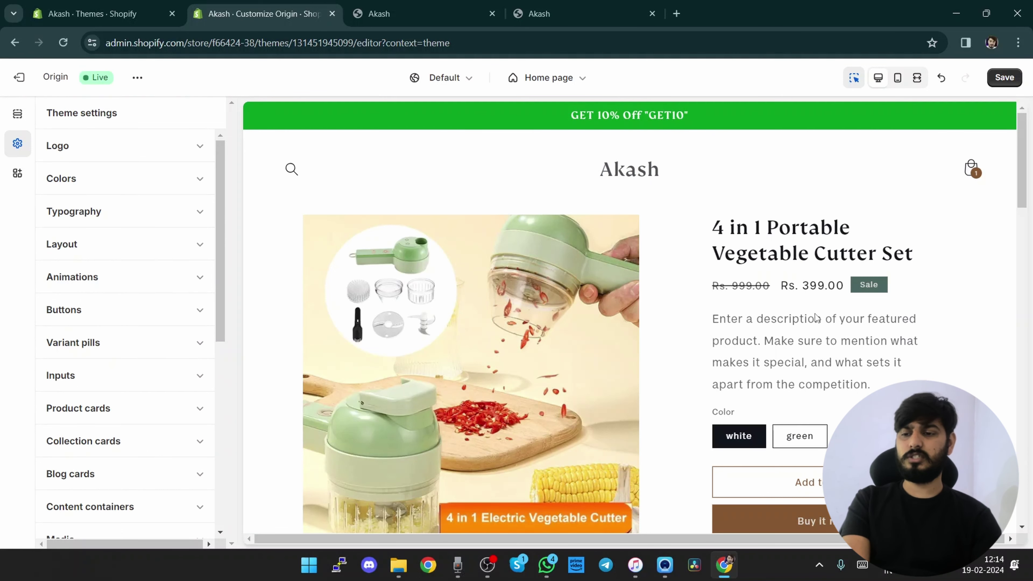
- Set the corner radius of the theme's buttons to 8 px and close the Buttons settings
scroll(729, 305, "down", 1)
scroll(730, 305, "down", 2)
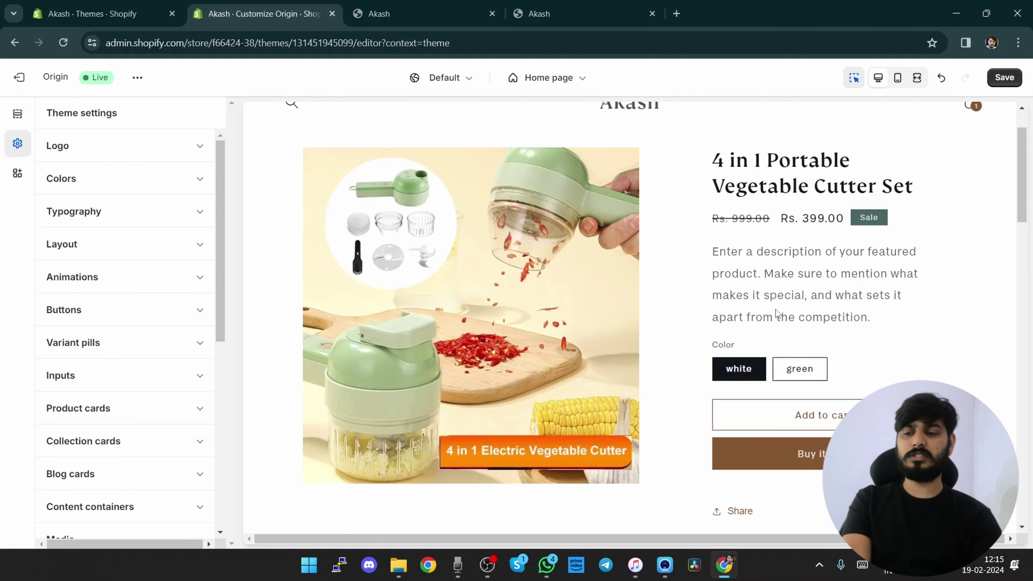
scroll(777, 314, "down", 2)
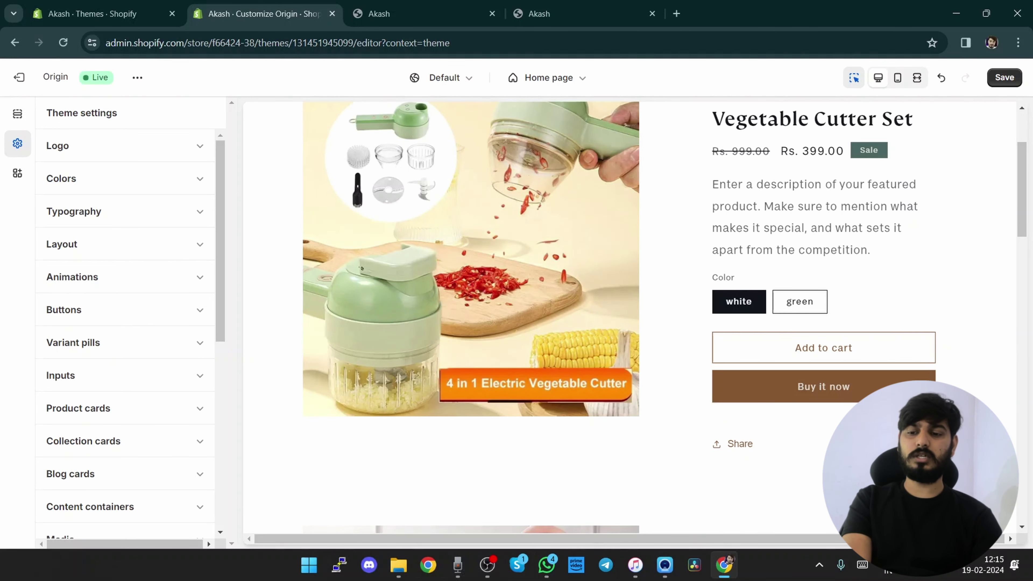
left_click(117, 309)
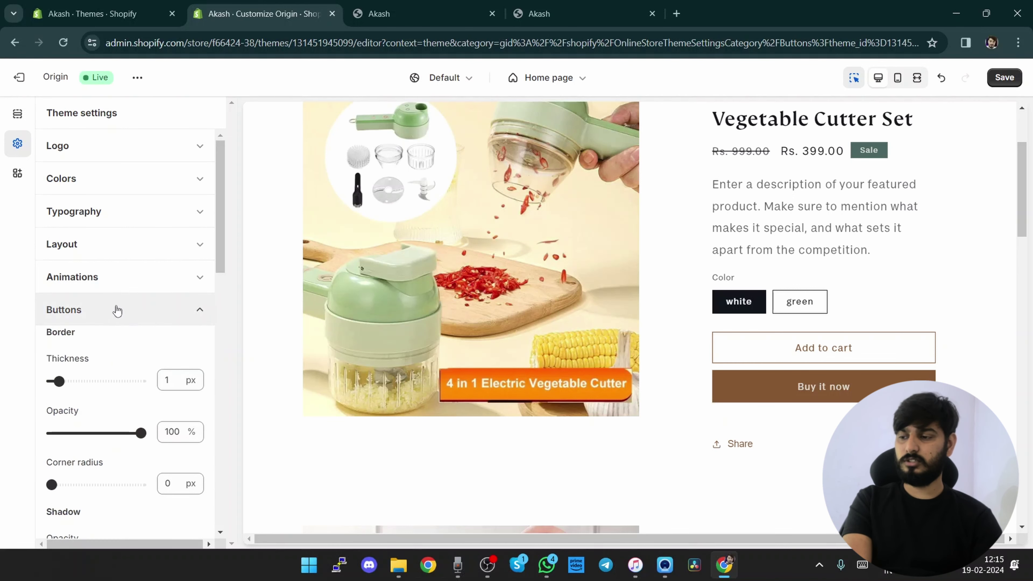
scroll(117, 408, "down", 3)
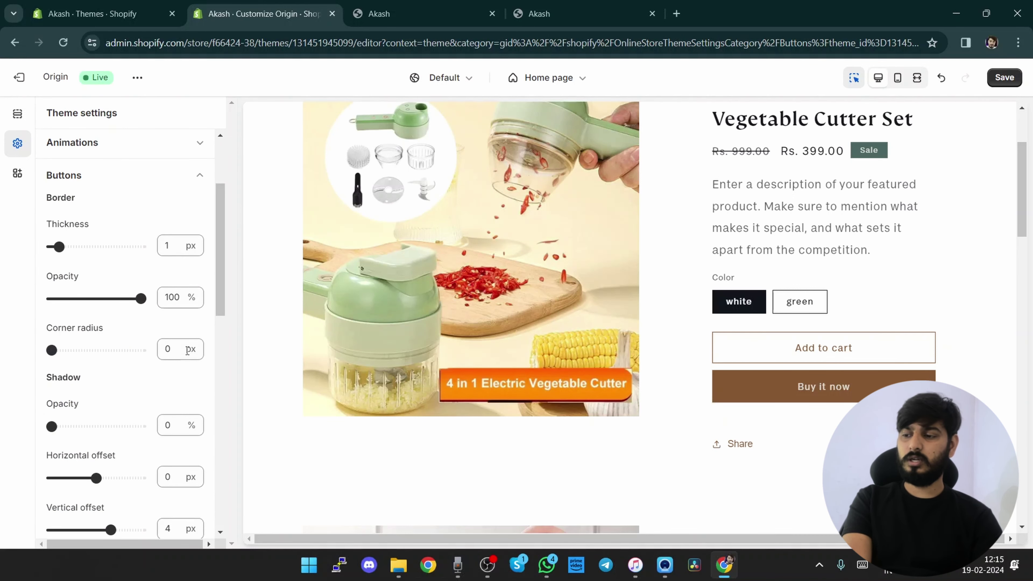
left_click(177, 349)
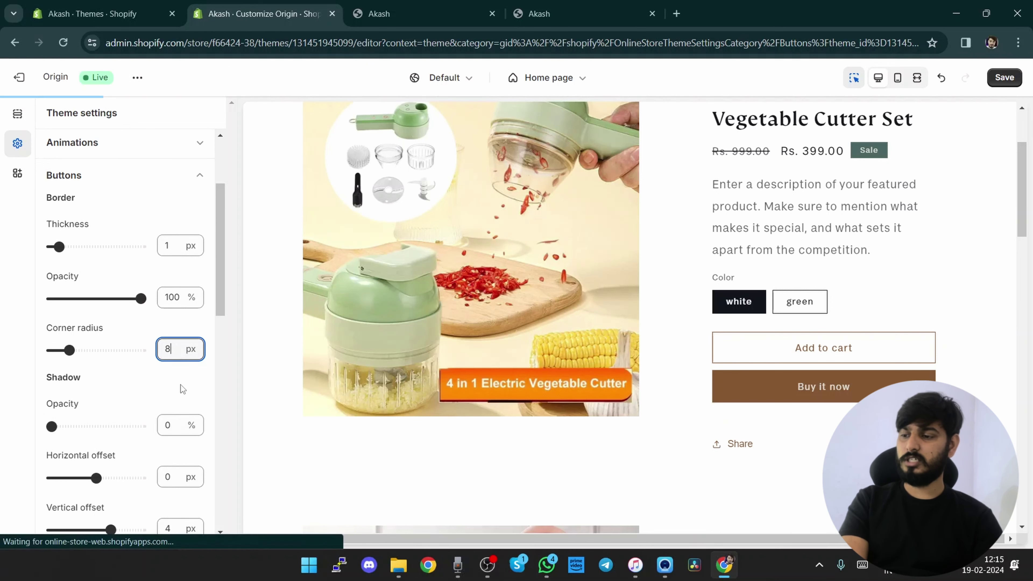
left_click(182, 397)
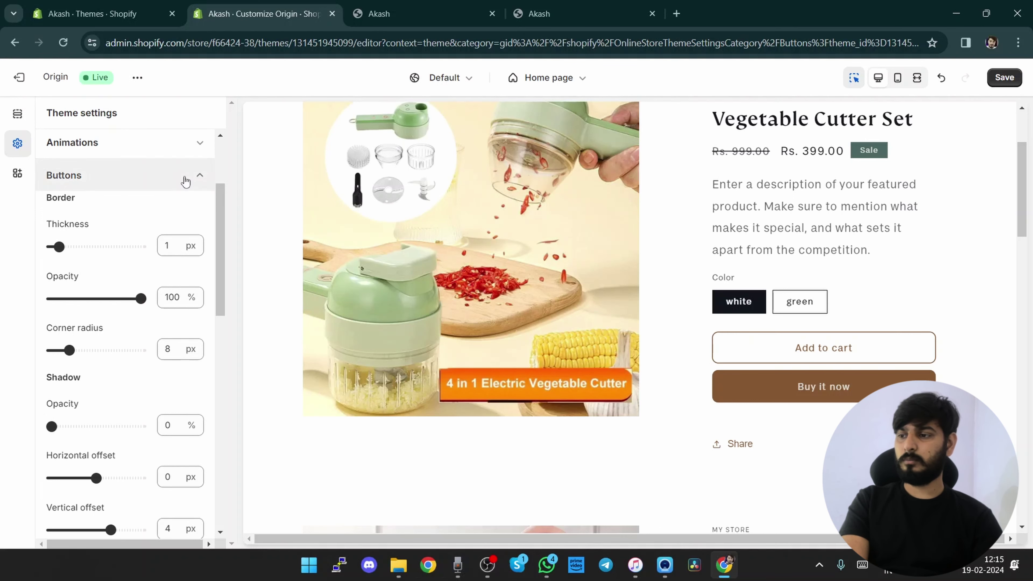
left_click(165, 177)
- Set the corner radius of the variant pills to 8 px, check the home page preview and close the Variant pills settings
left_click(166, 215)
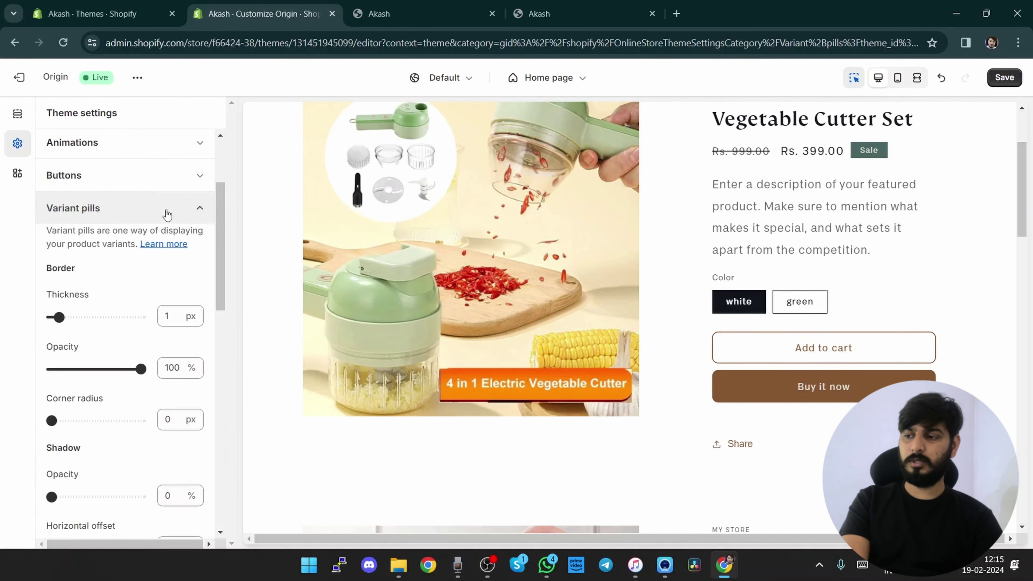
scroll(134, 351, "down", 2)
scroll(140, 447, "down", 2)
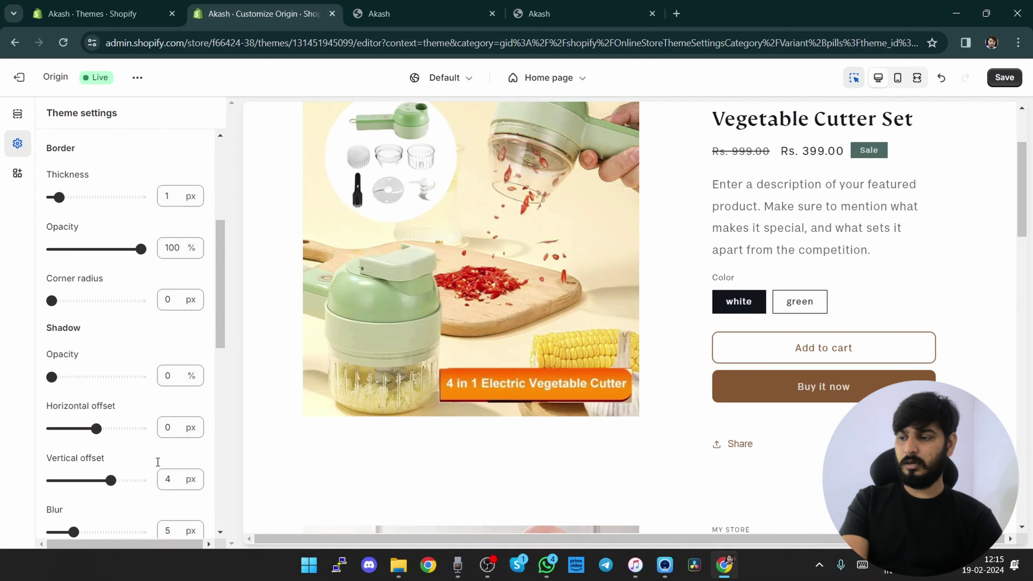
left_click(182, 285)
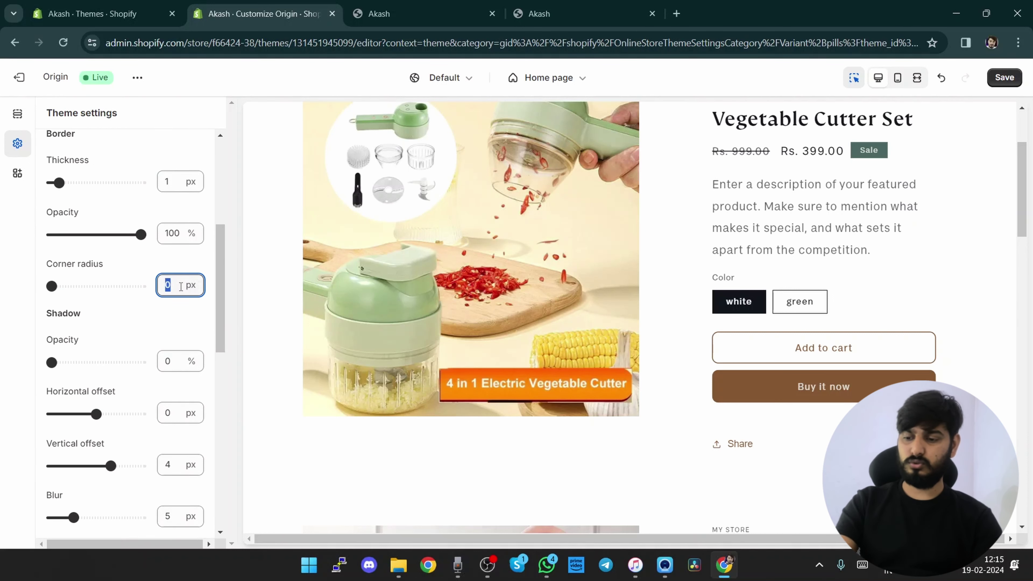
type("8")
left_click(160, 326)
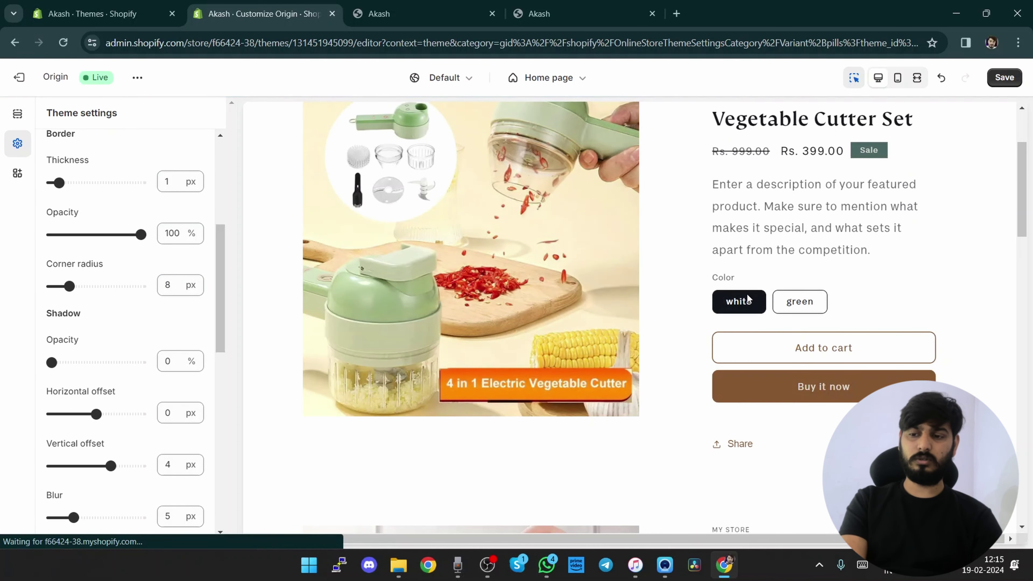
scroll(651, 326, "down", 5)
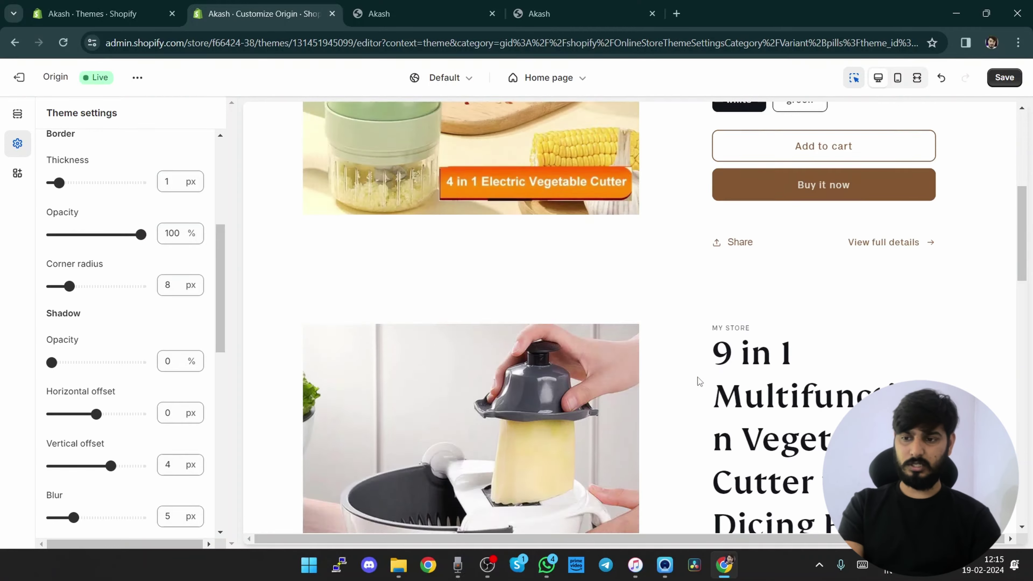
scroll(690, 357, "up", 3)
scroll(691, 357, "down", 3)
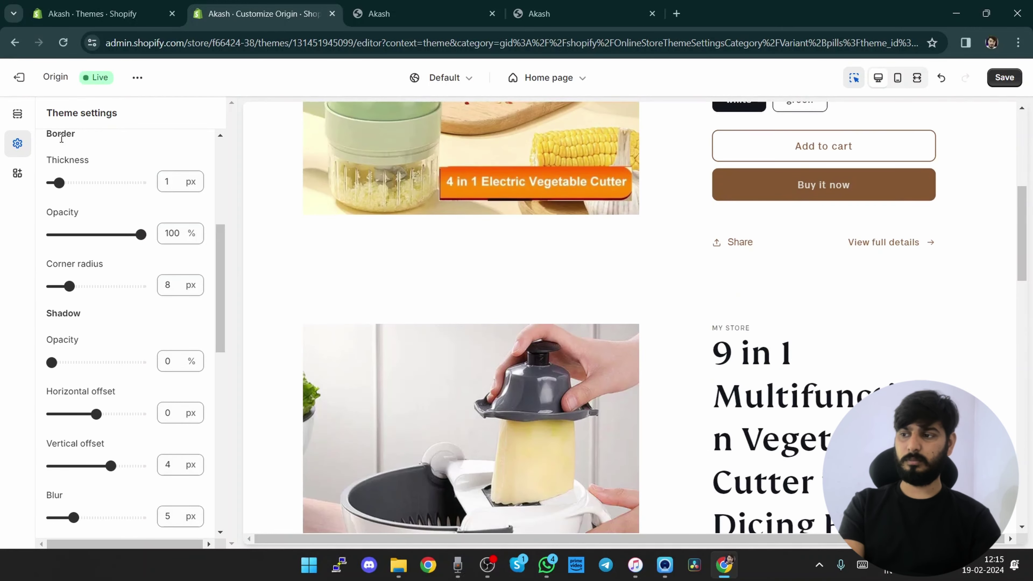
scroll(61, 139, "up", 6)
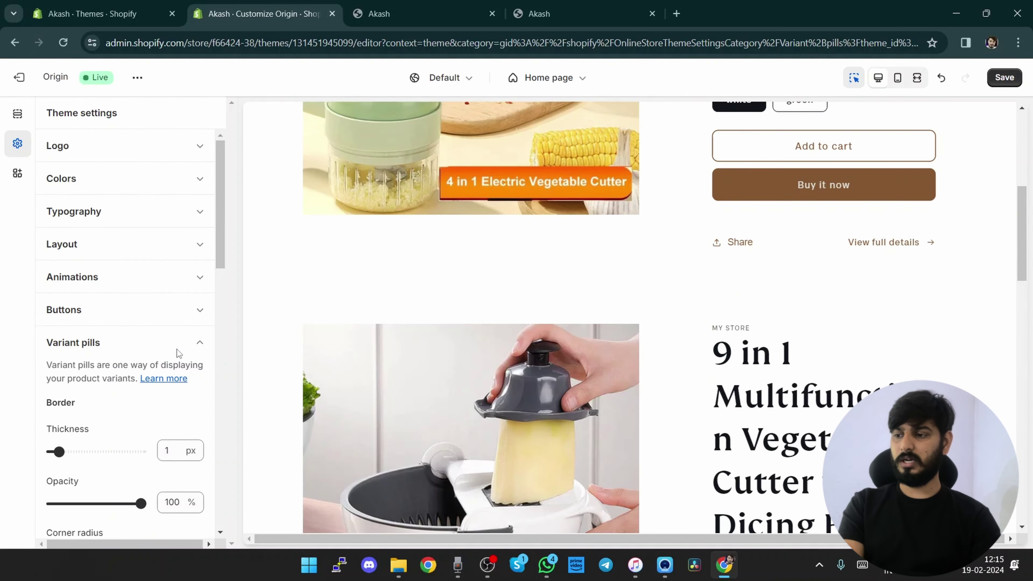
left_click(175, 347)
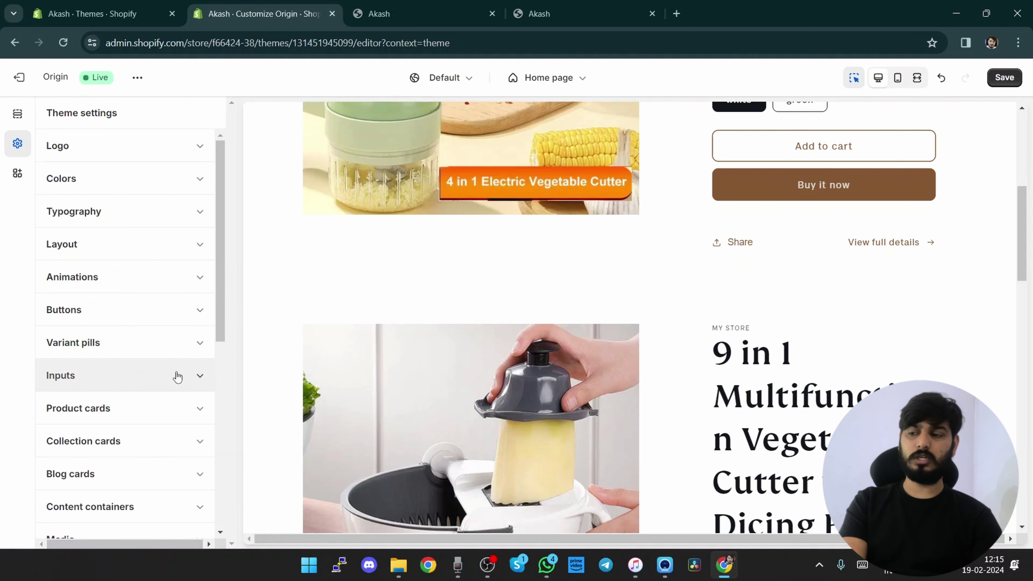
- Look through the remaining theme settings categories and save the theme changes
scroll(174, 376, "down", 4)
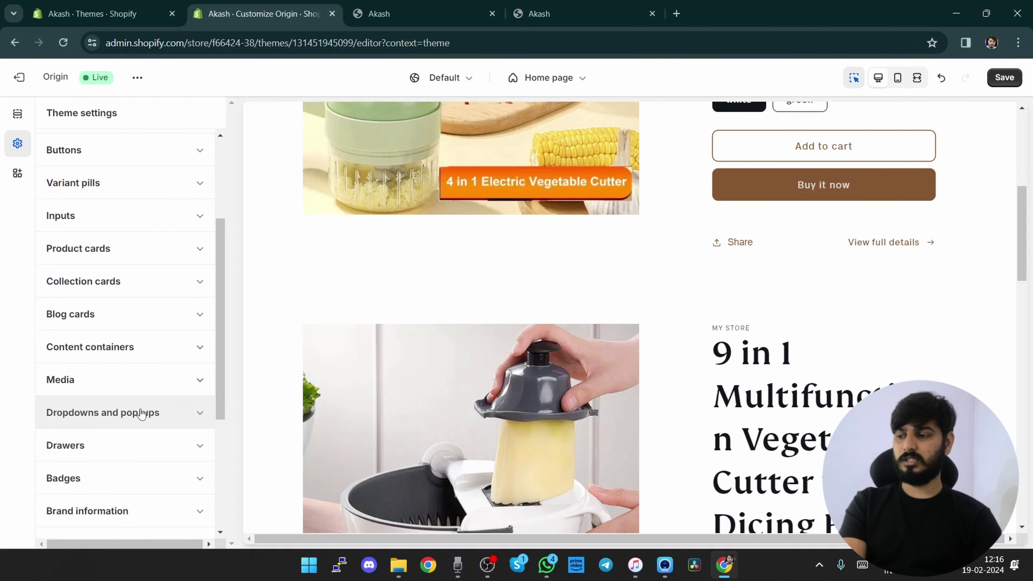
scroll(144, 435, "down", 3)
scroll(152, 429, "up", 5)
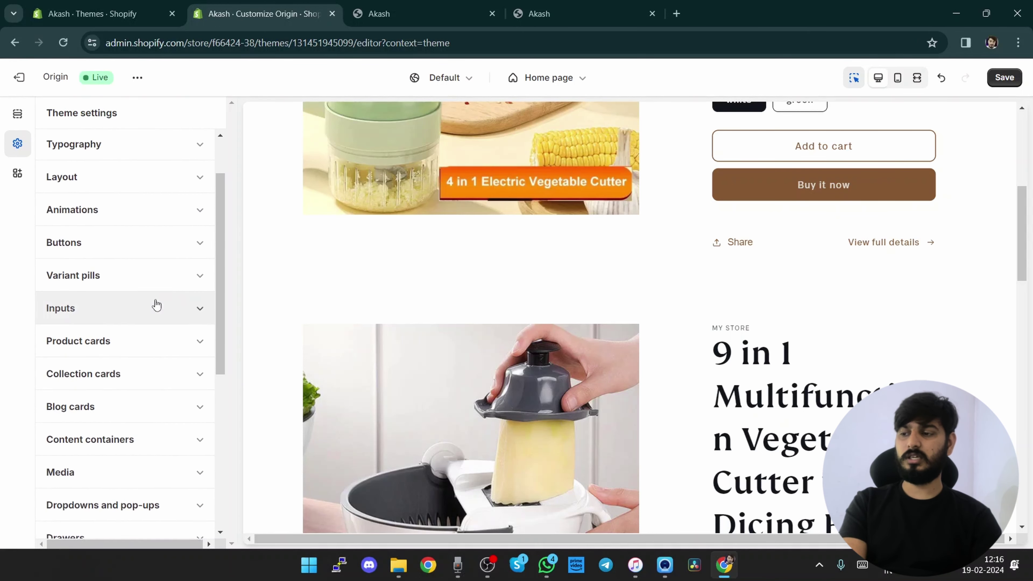
scroll(171, 281, "up", 2)
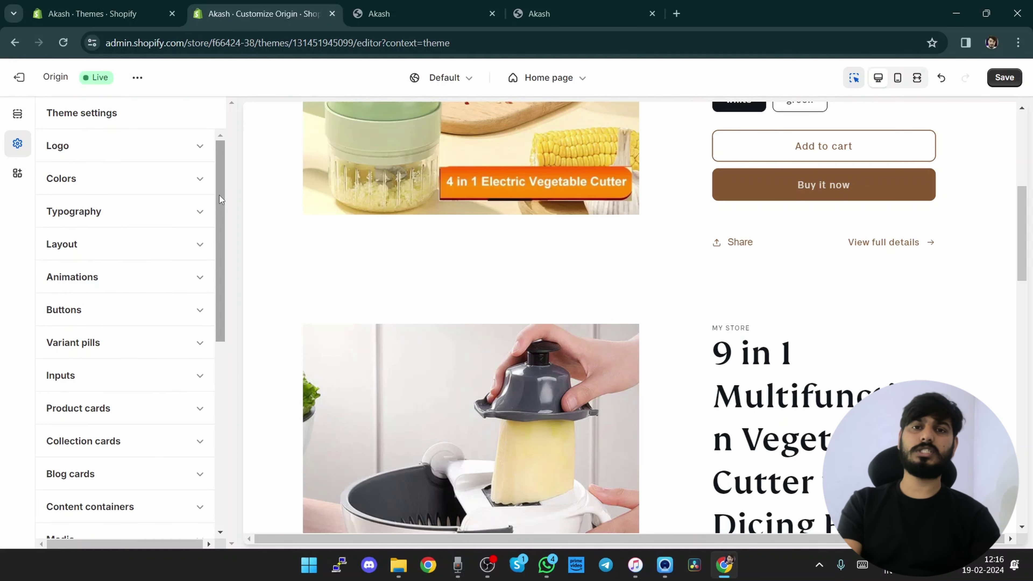
left_click(1006, 82)
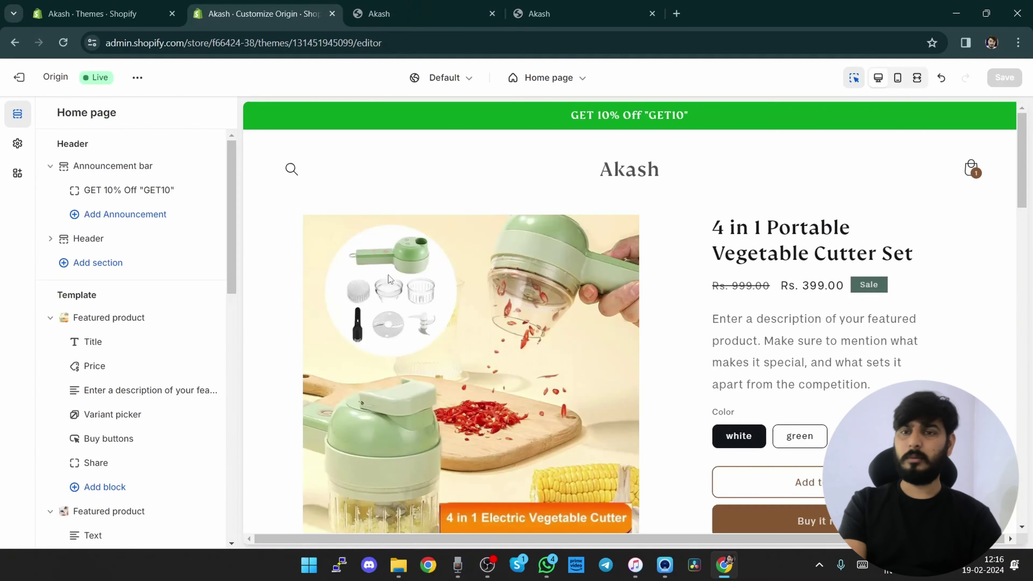
- Set the header's desktop logo position to Top left and save the theme, leaving the header menu unselected
left_click(454, 170)
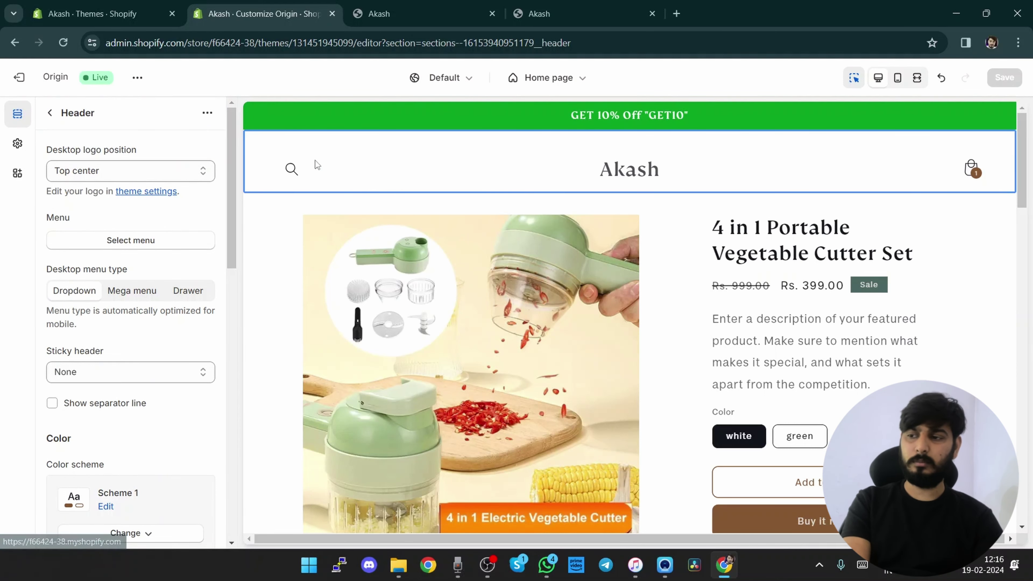
left_click(114, 171)
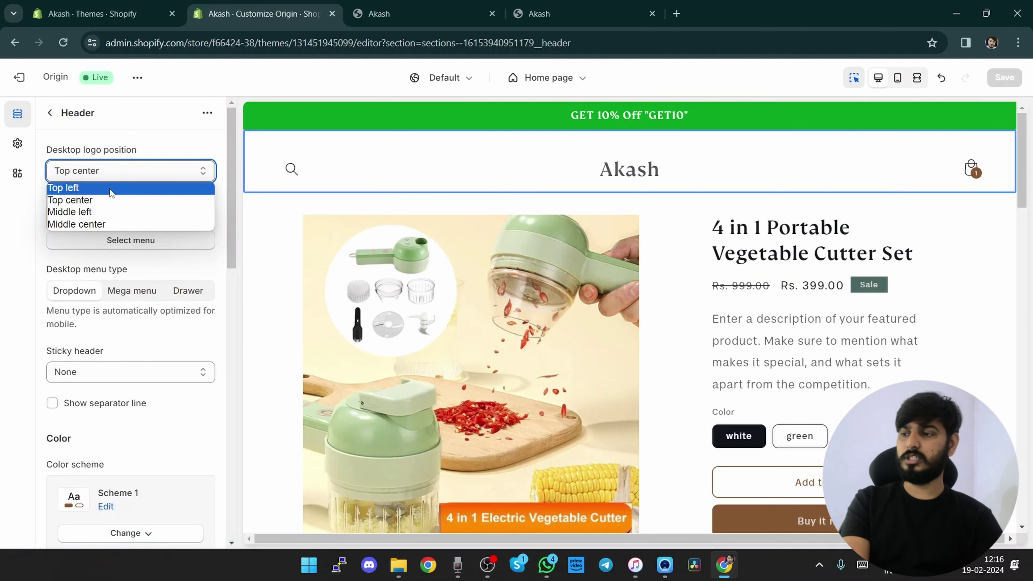
left_click(95, 188)
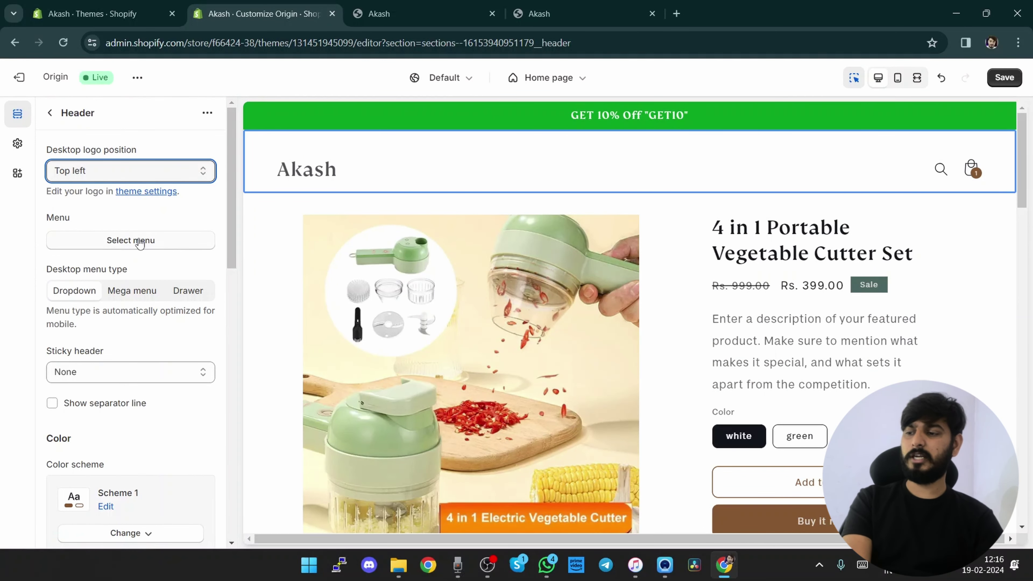
left_click(119, 242)
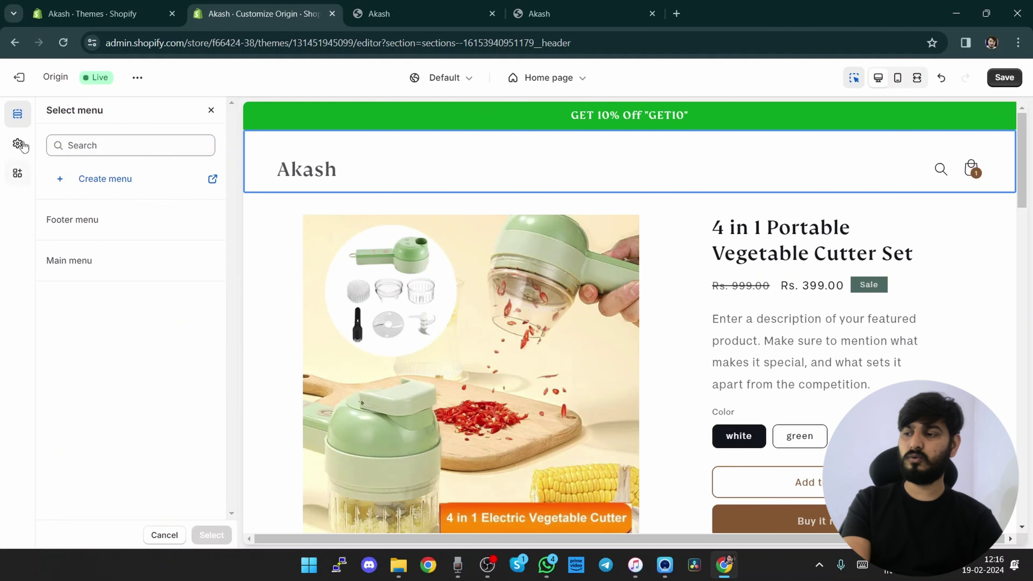
left_click(211, 109)
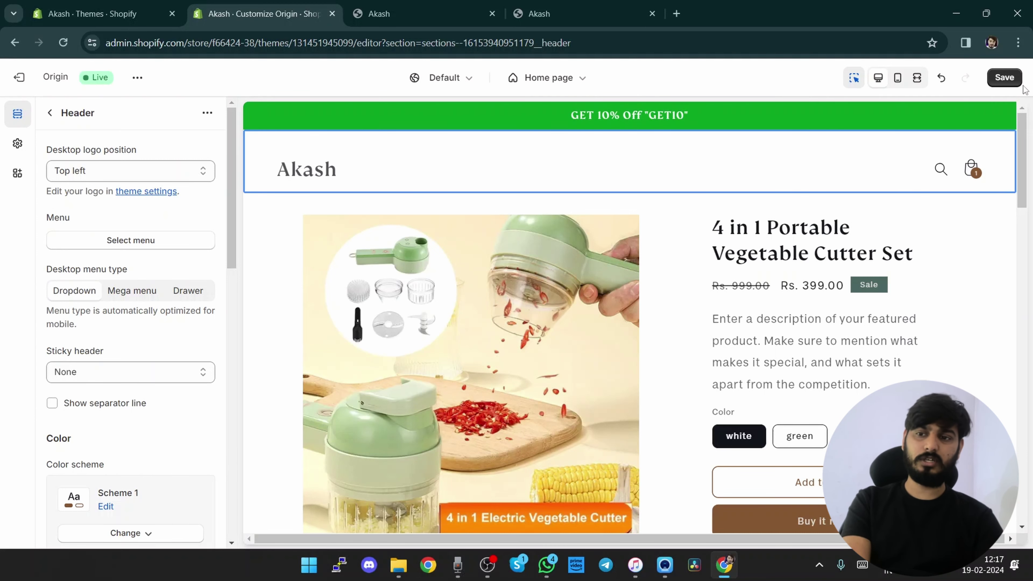
left_click(1005, 80)
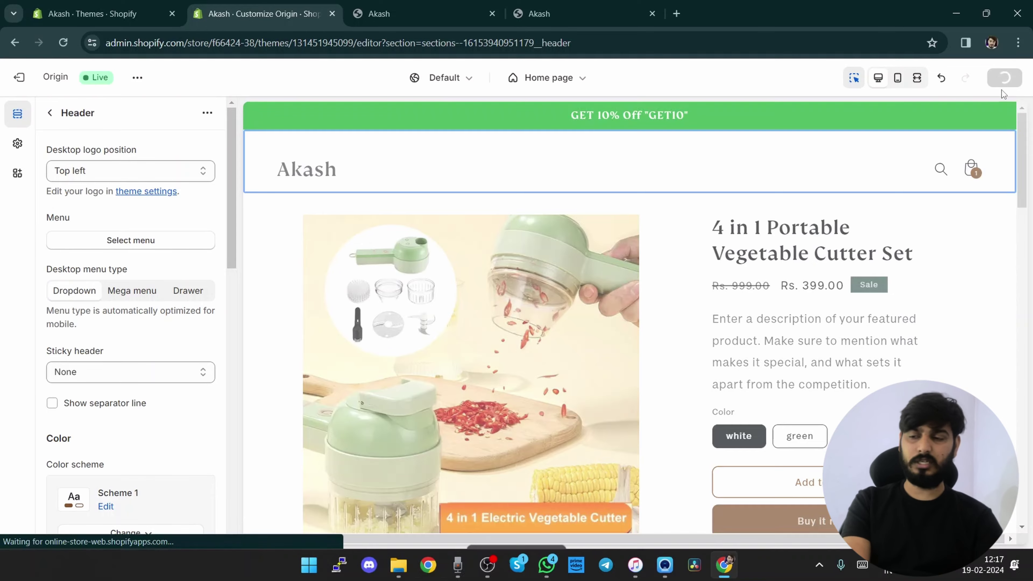
- Reload the live storefront to check its header and return to the theme editor
left_click(427, 12)
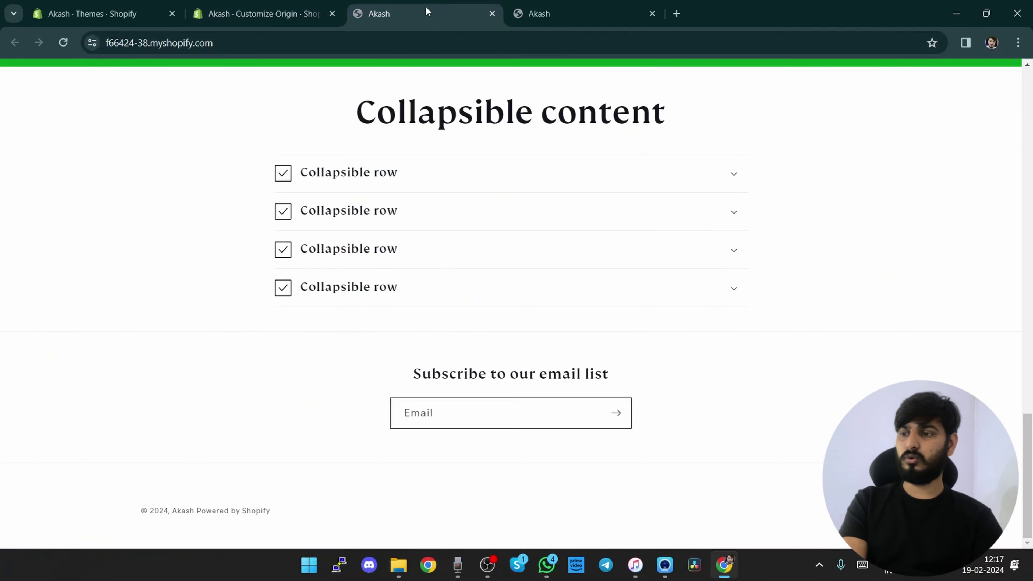
scroll(390, 316, "up", 20)
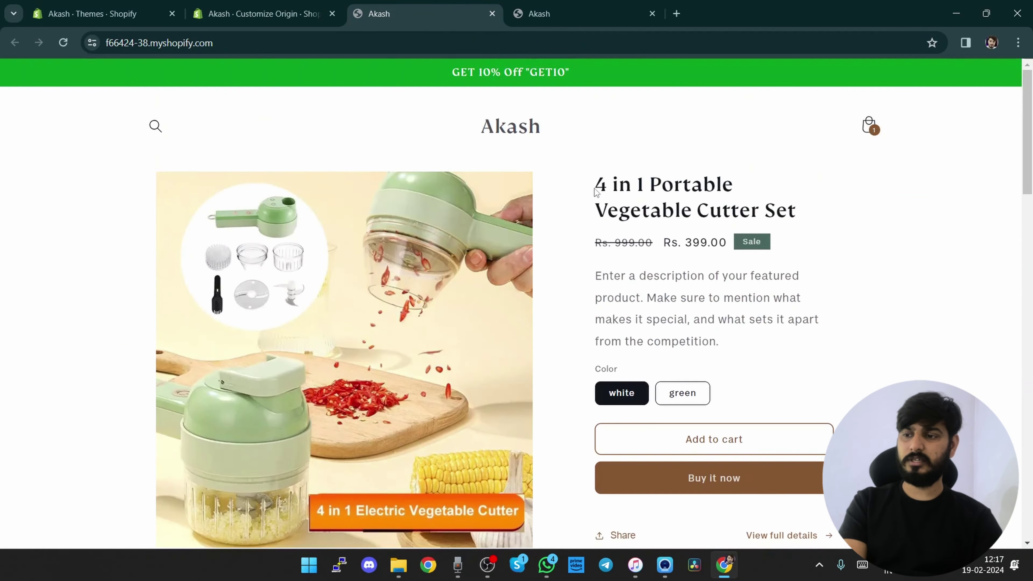
left_click(63, 42)
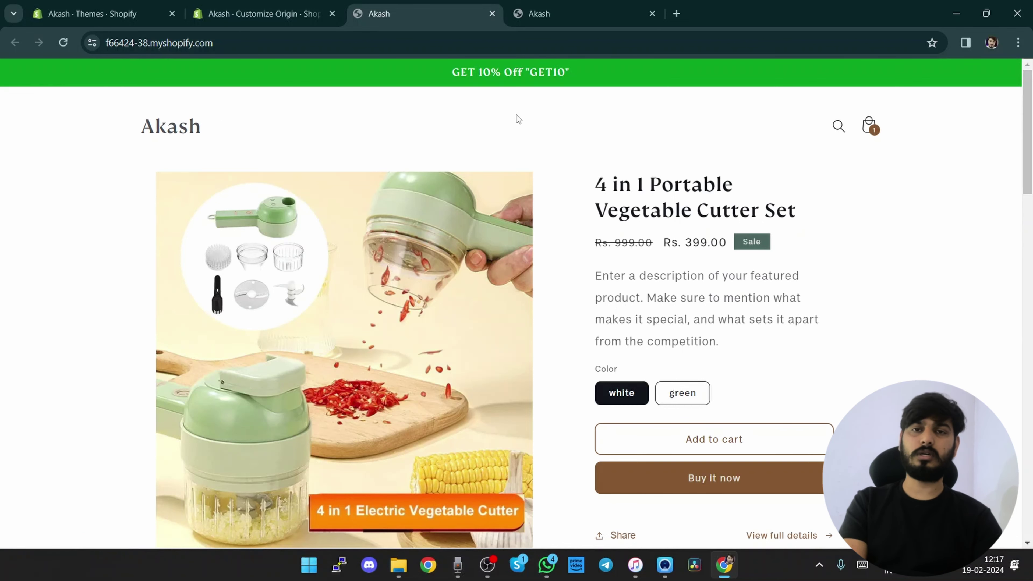
left_click(323, 5)
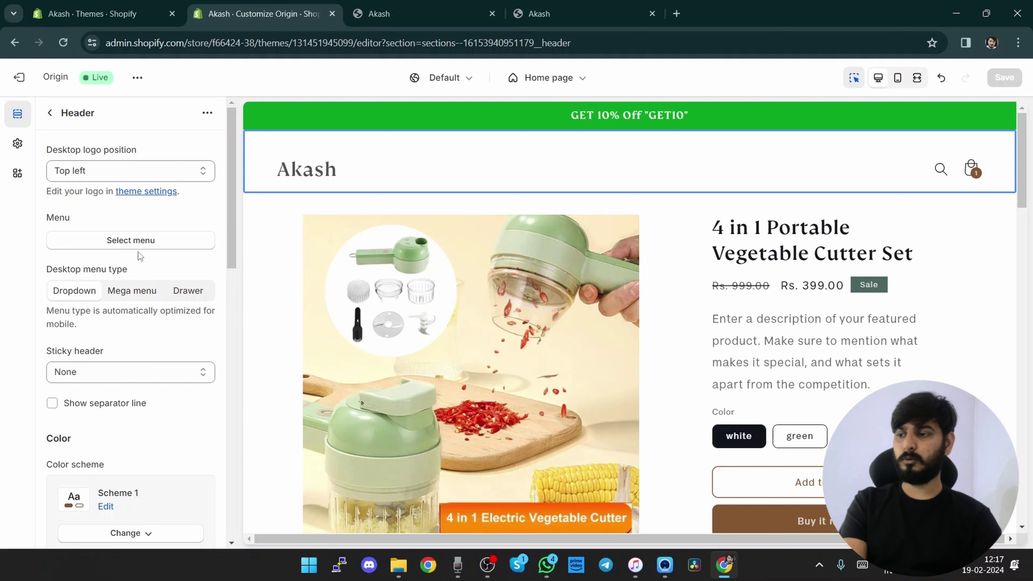
- View the menus available for the header without selecting one and exit the theme editor to the Themes page
left_click(146, 240)
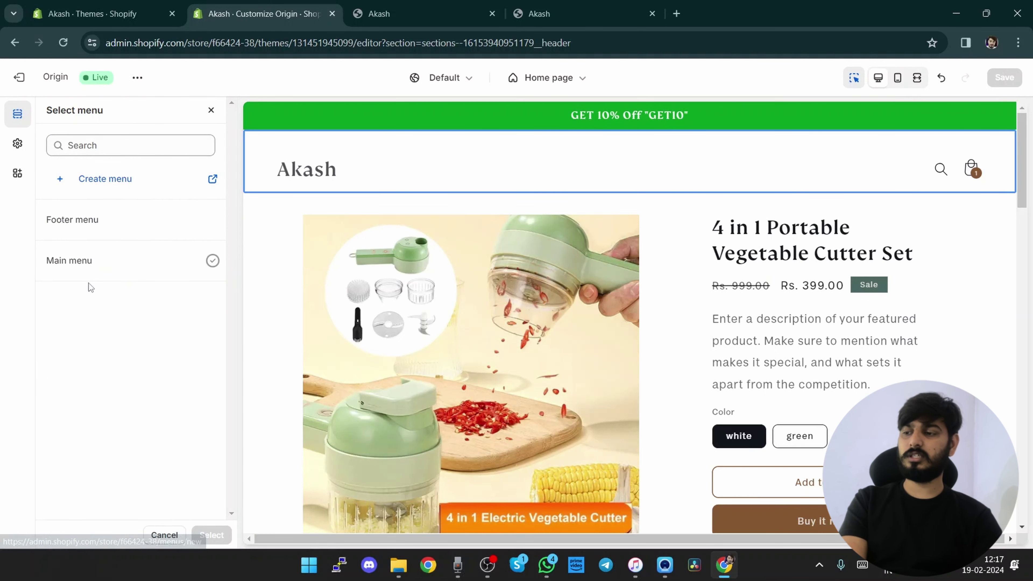
left_click(211, 110)
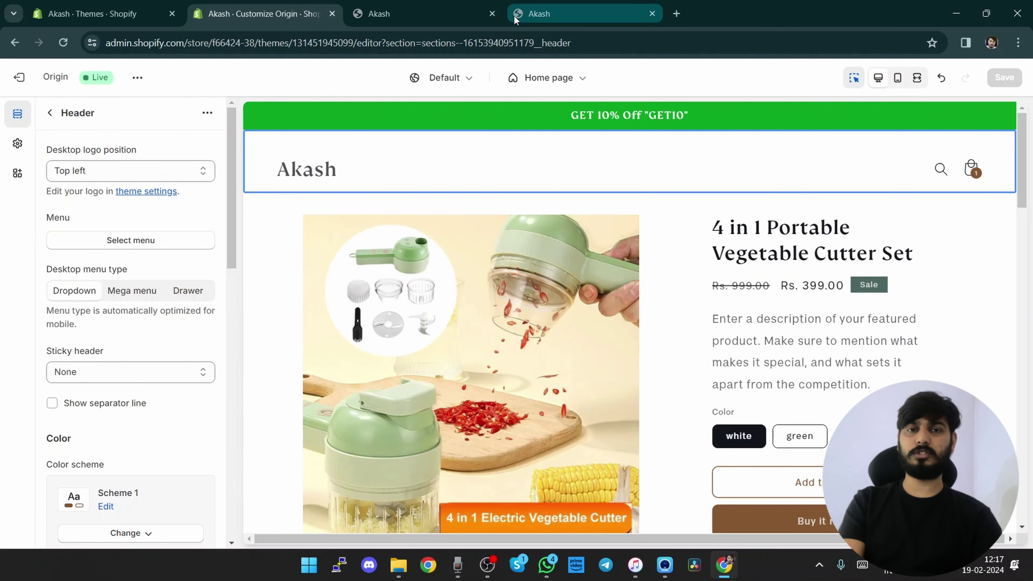
mouse_move(516, 19)
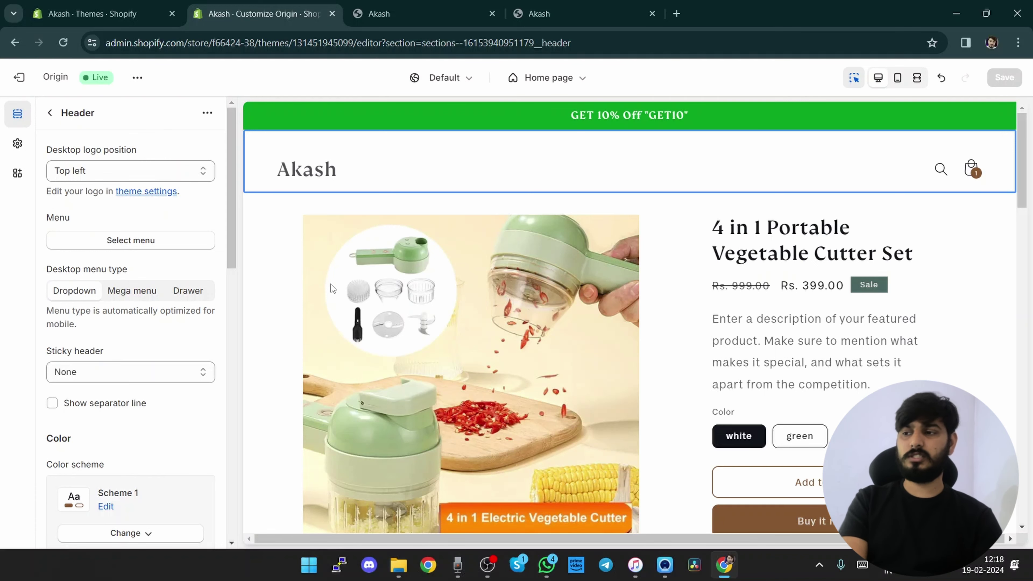
left_click(19, 77)
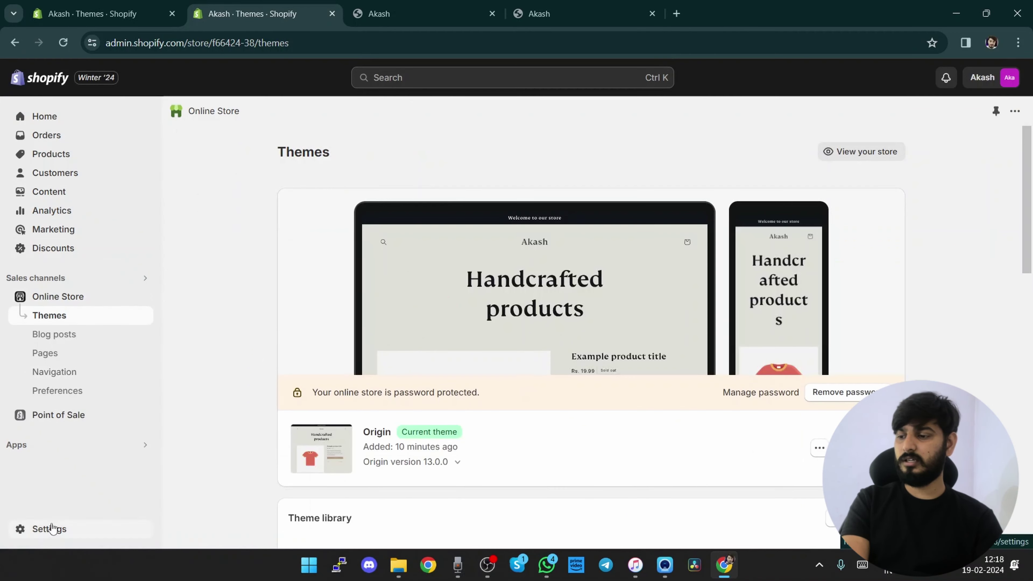
- Open the store settings and review the Store details, including the profile form, currency, time zone, units and order ID format, without changing them
left_click(46, 529)
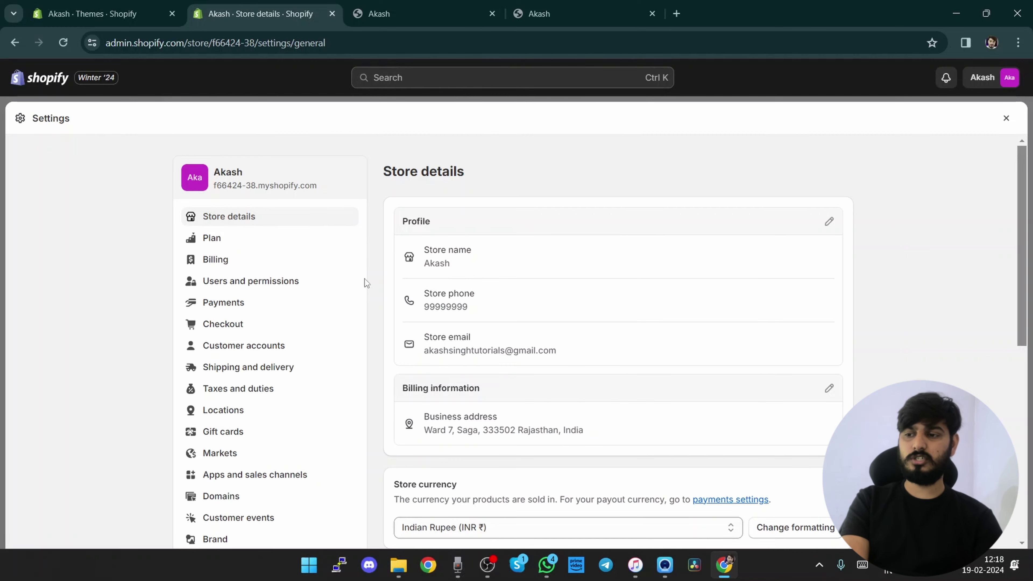
left_click(829, 221)
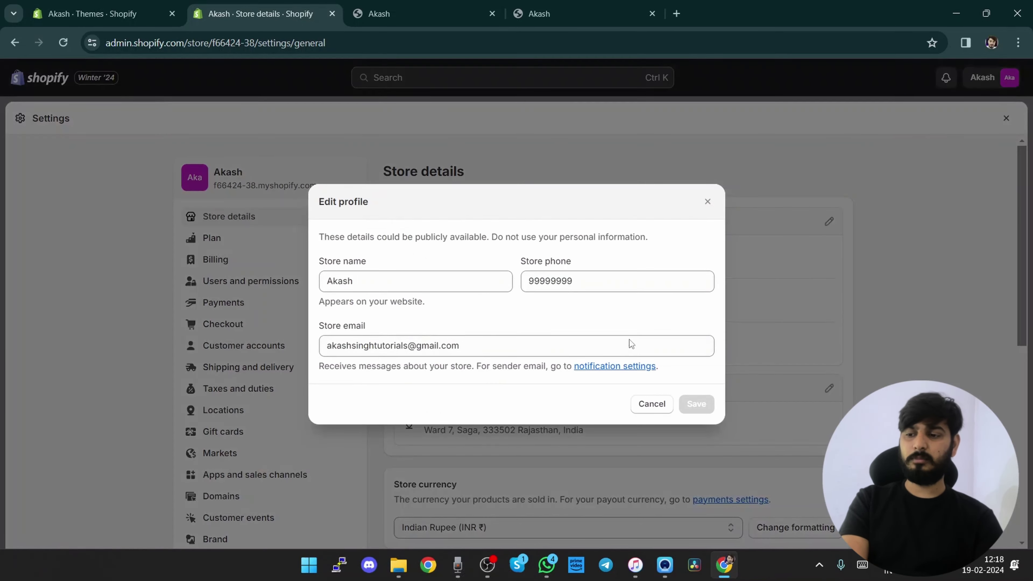
left_click(652, 404)
scroll(713, 393, "down", 3)
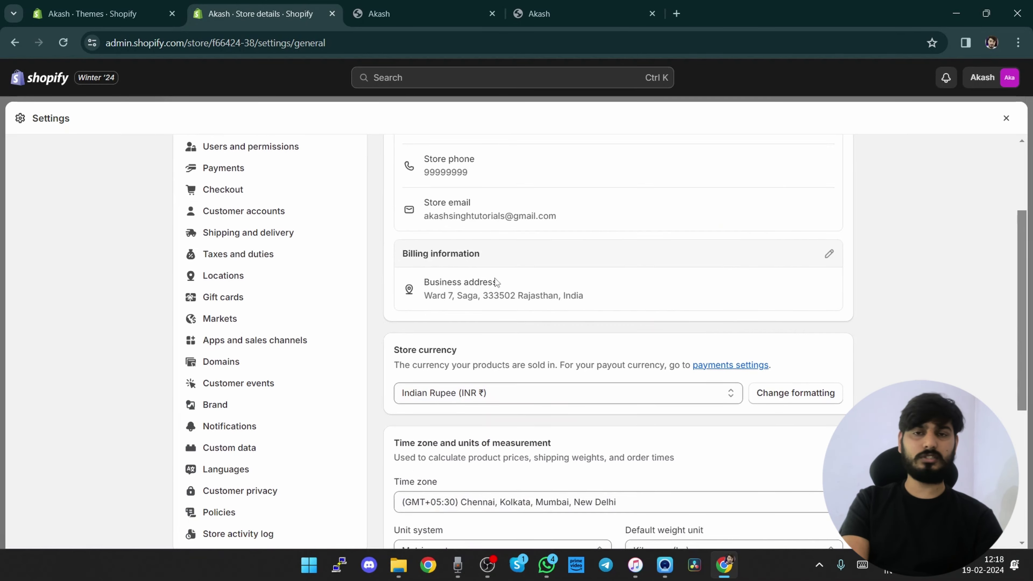
scroll(492, 393, "down", 1)
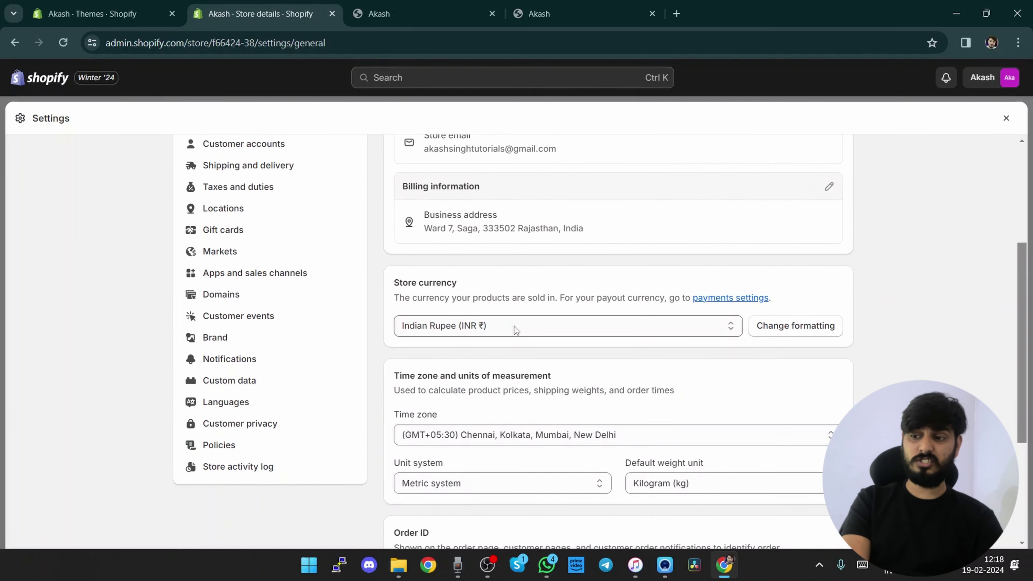
scroll(512, 390, "down", 3)
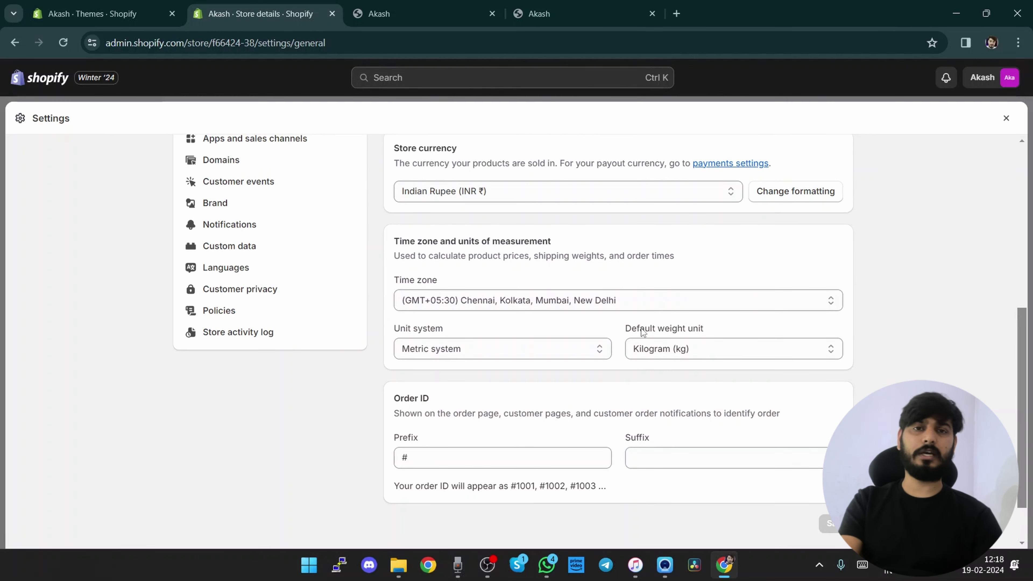
scroll(585, 287, "up", 7)
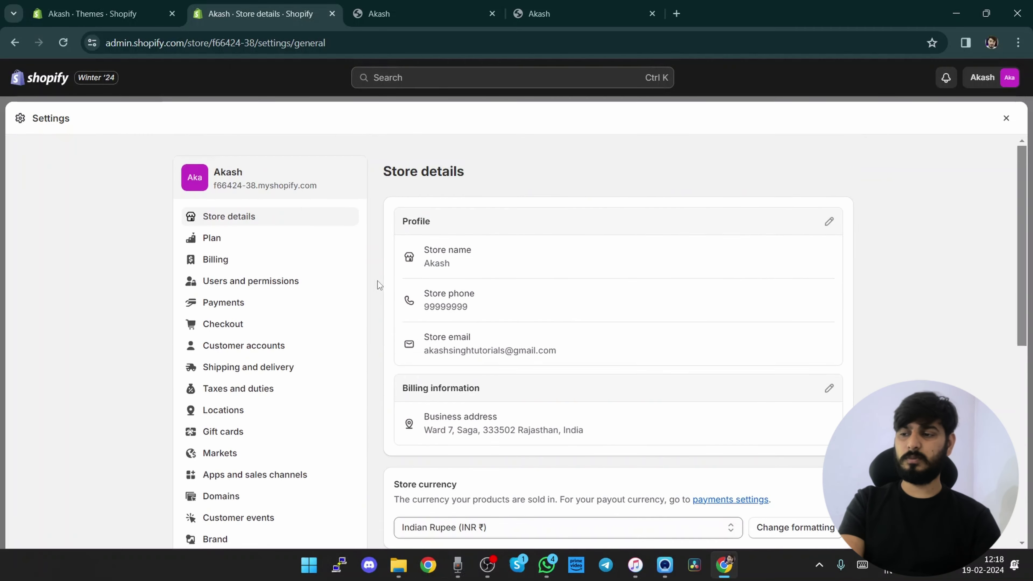
- Review the store's Plan, Billing, and Users and permissions settings, including the collaborator options
left_click(288, 237)
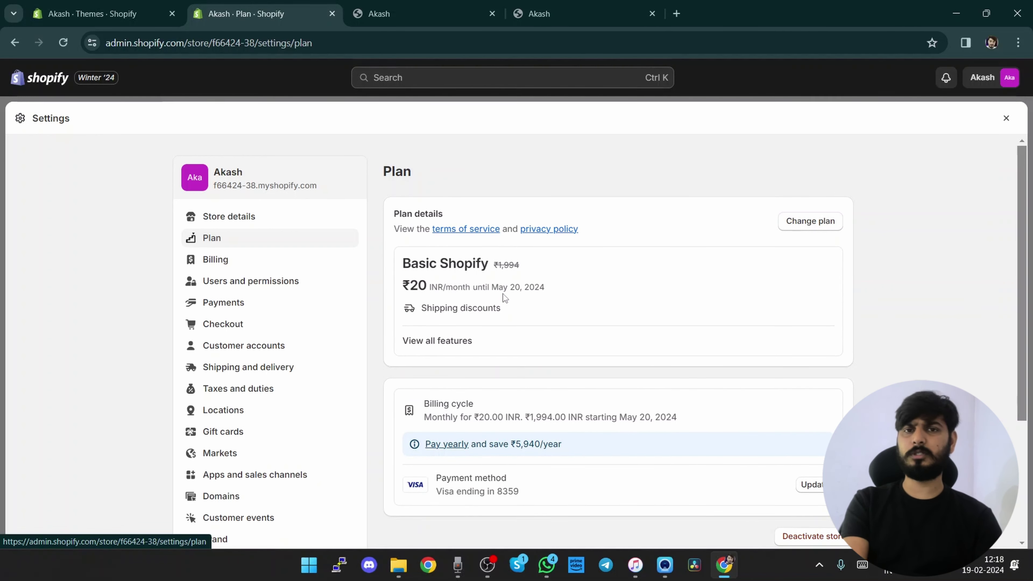
left_click(249, 264)
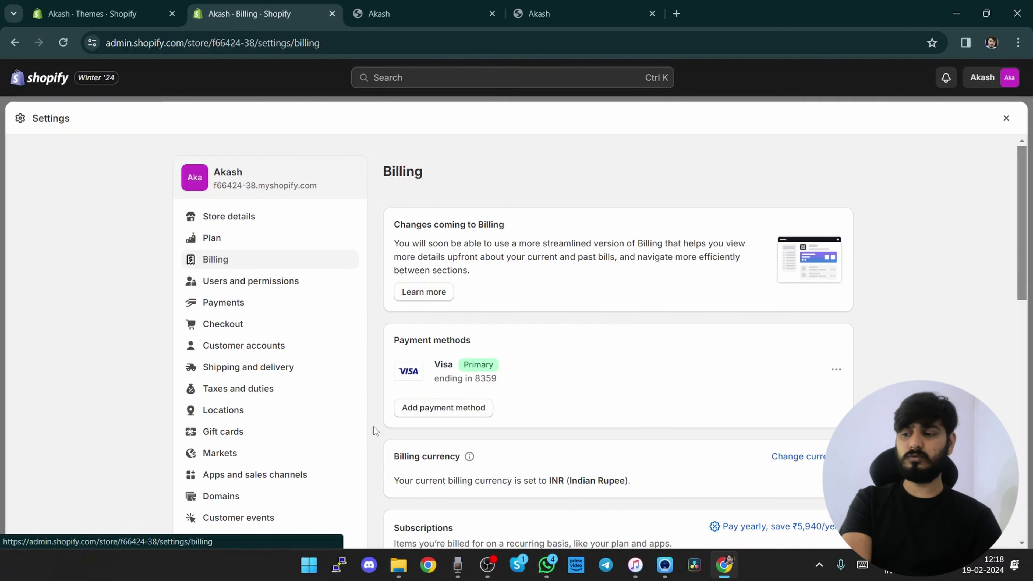
left_click(283, 288)
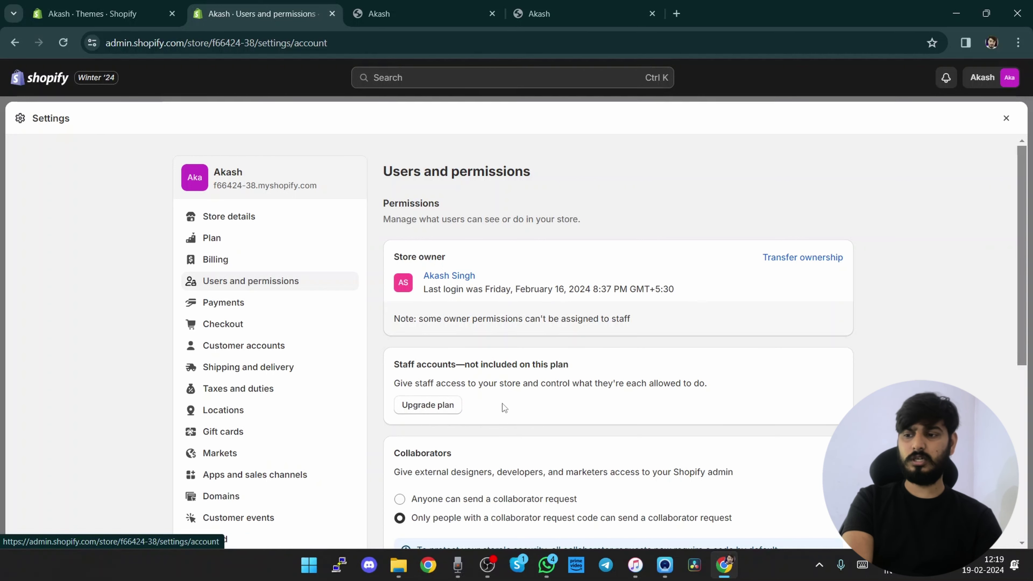
scroll(497, 405, "down", 2)
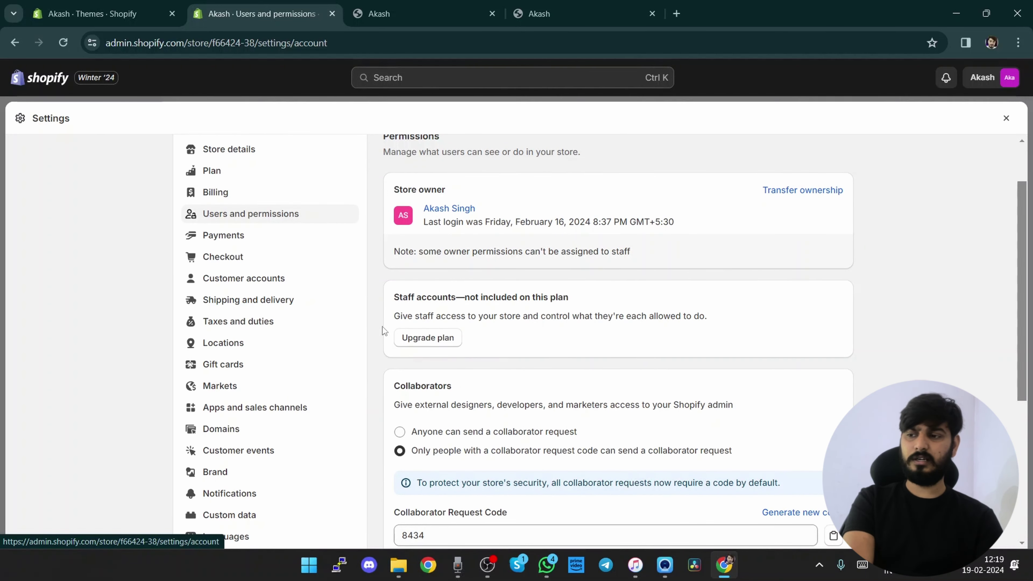
- Review the Payments settings and view the available manual payment method options without adding one
left_click(268, 238)
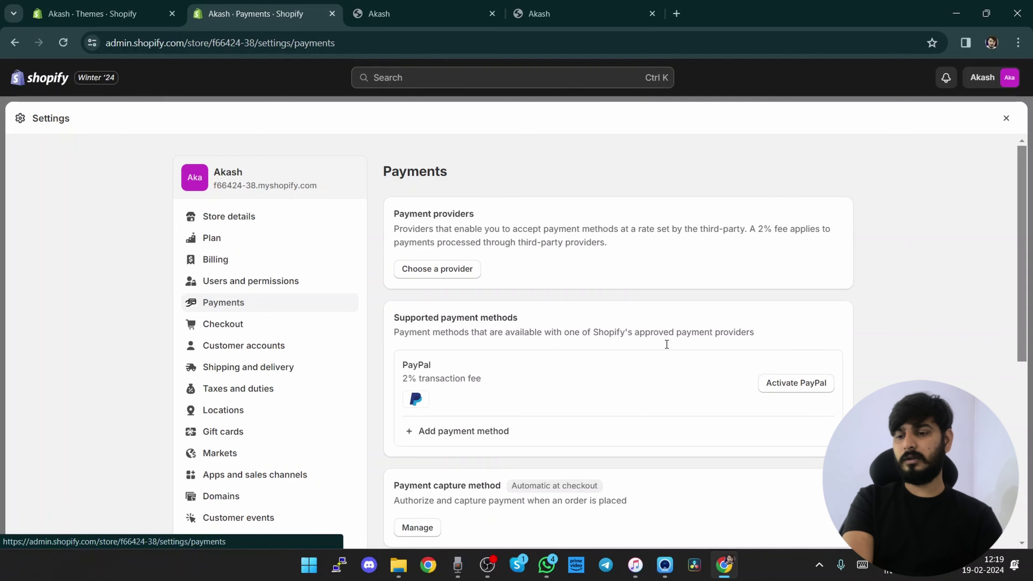
scroll(541, 387, "down", 3)
scroll(537, 358, "down", 3)
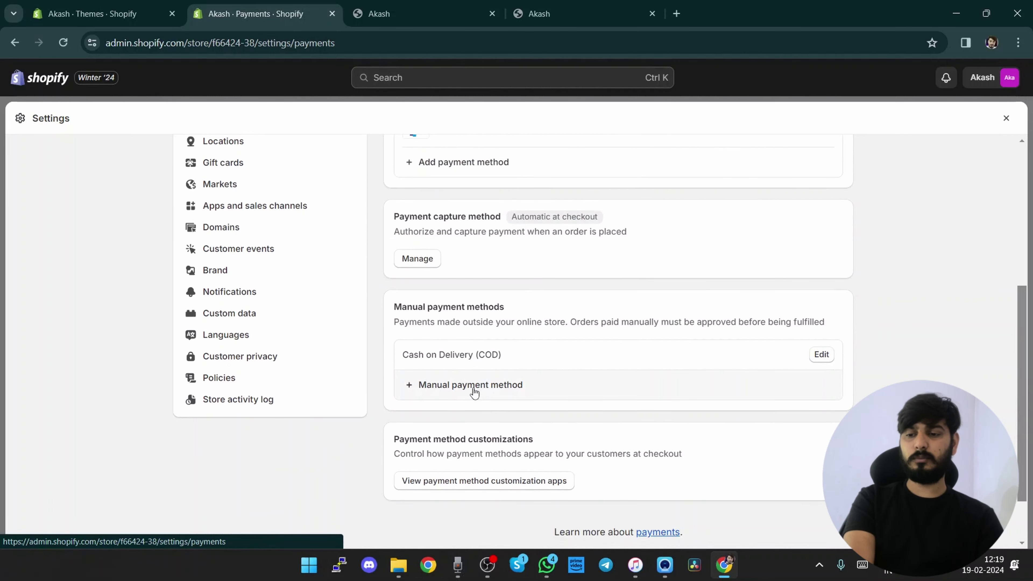
left_click(474, 392)
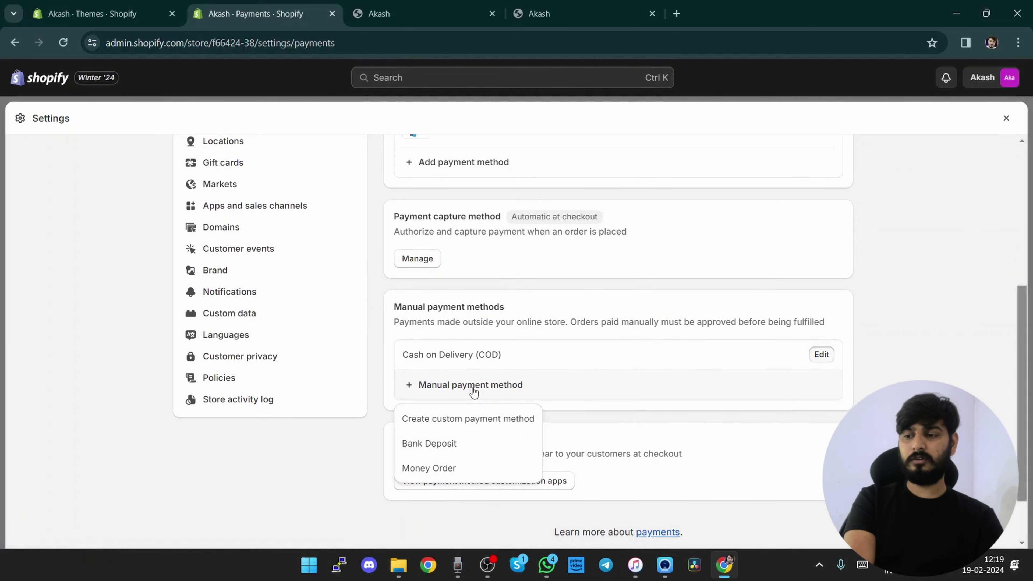
scroll(612, 354, "up", 7)
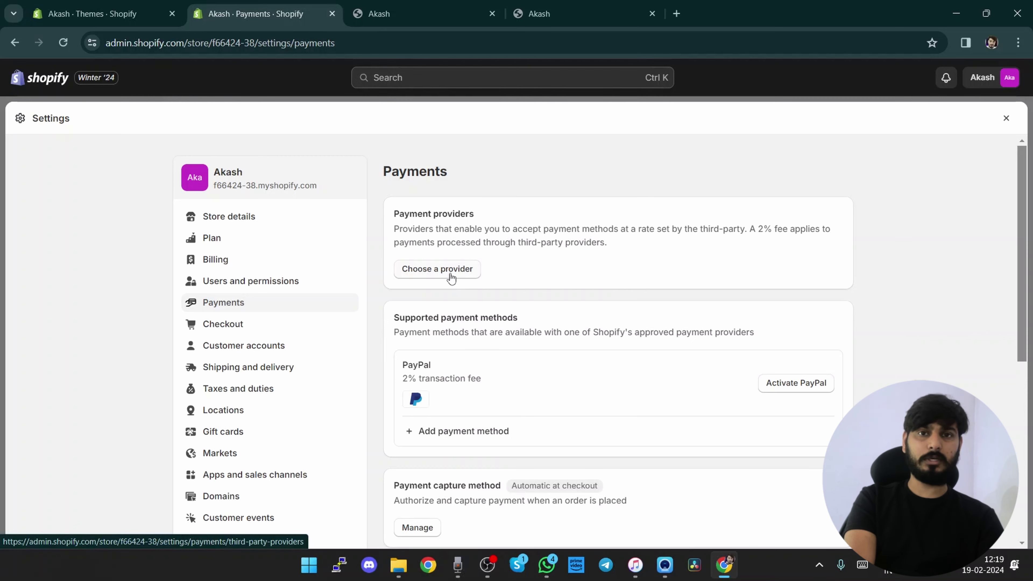
- Look through the full list of third-party payment providers without choosing one
left_click(406, 271)
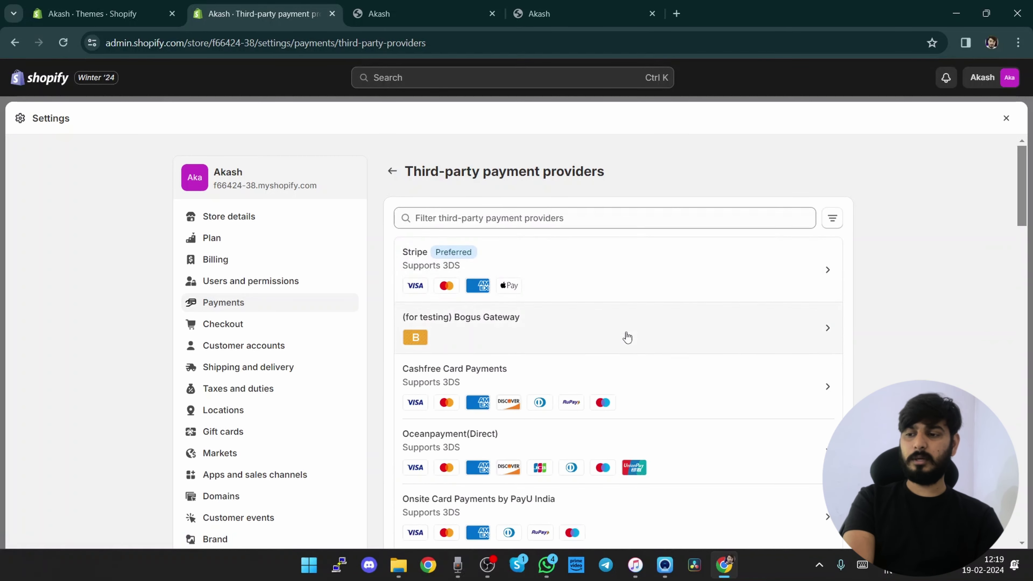
scroll(625, 337, "down", 7)
scroll(650, 387, "down", 5)
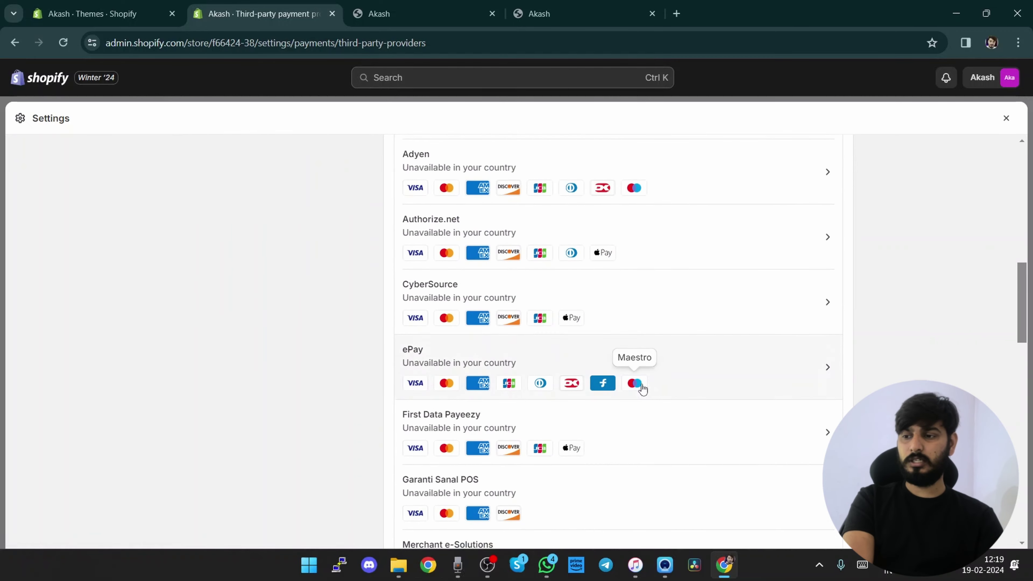
scroll(535, 317, "down", 1)
scroll(617, 427, "down", 8)
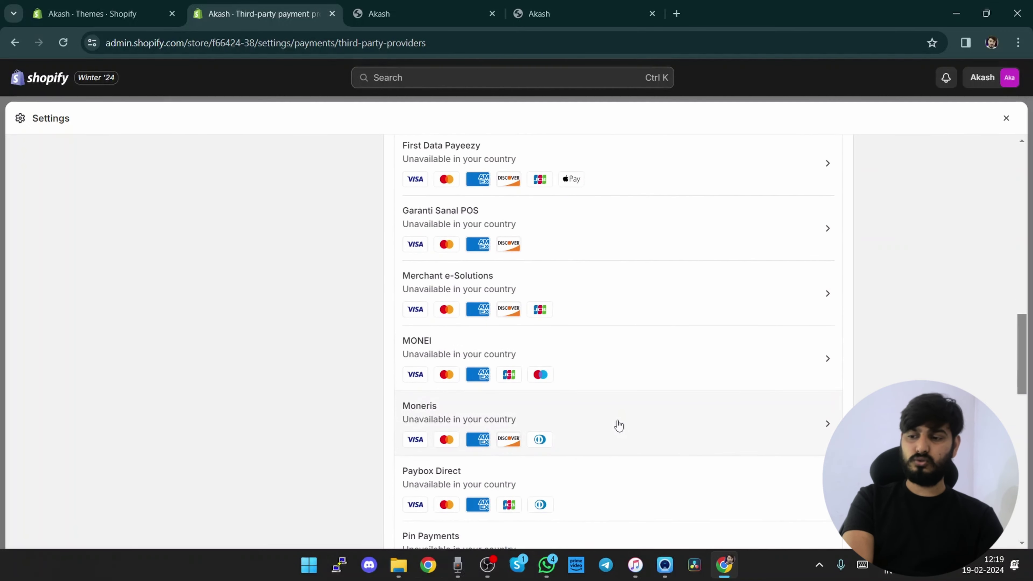
scroll(617, 429, "down", 11)
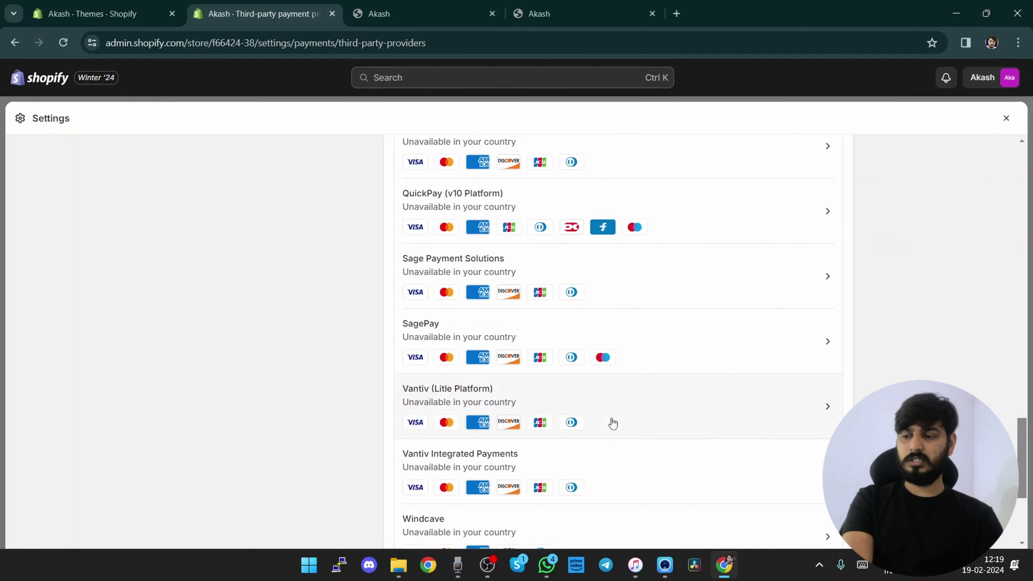
scroll(585, 375, "up", 20)
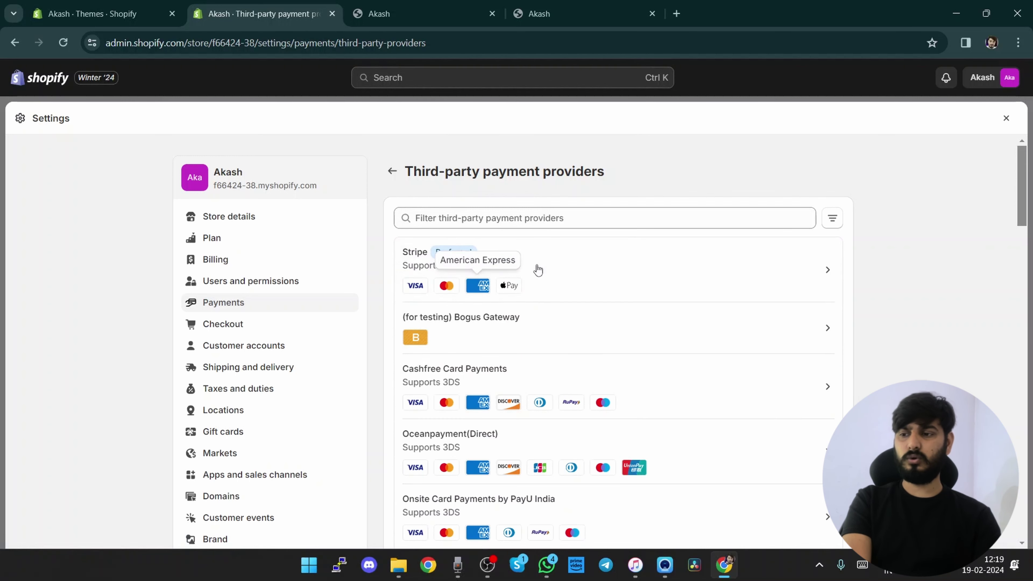
- View the Checkout settings, preview the checkout page customization with its list of page templates, and exit the theme editor
left_click(222, 324)
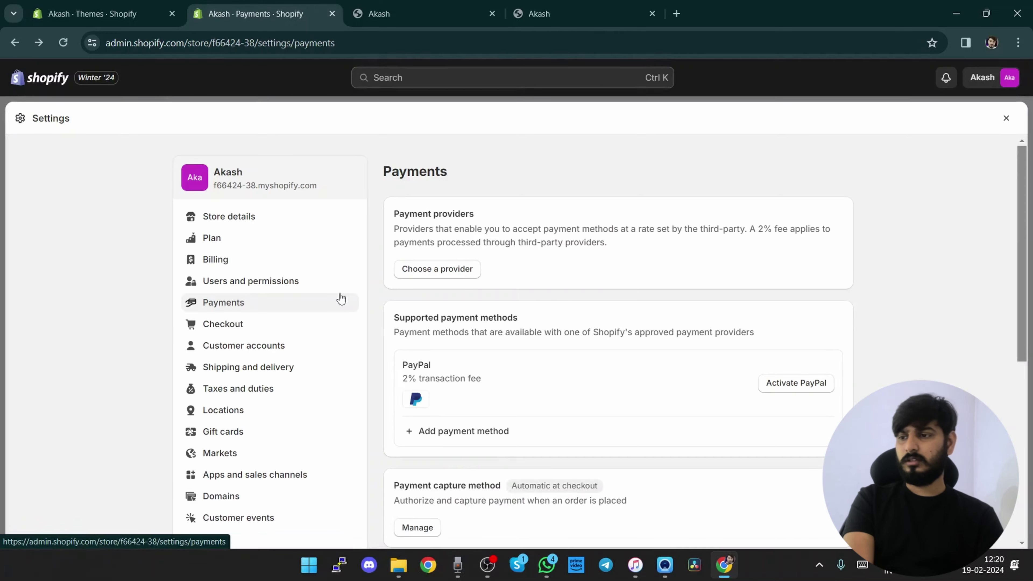
left_click(313, 324)
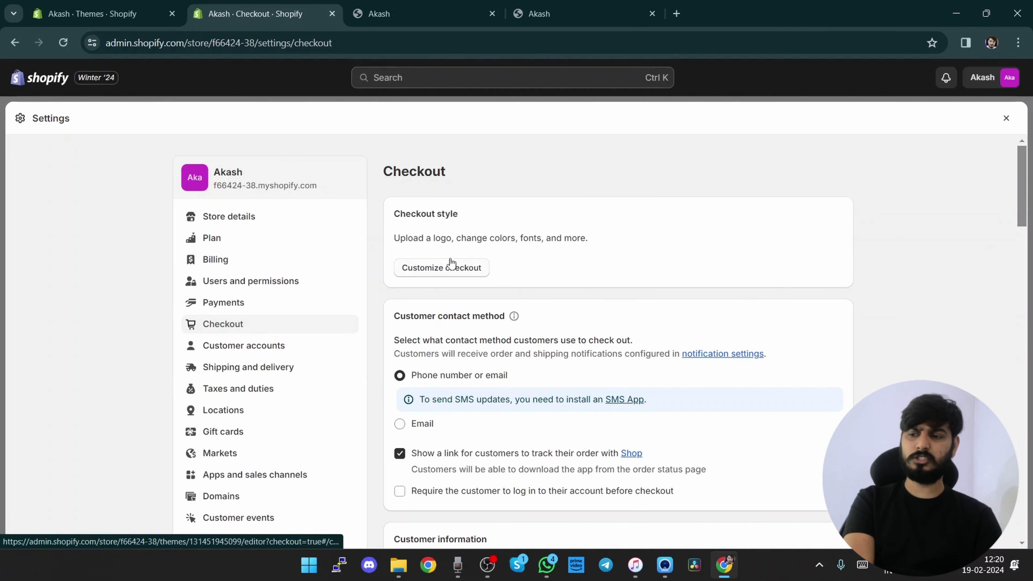
left_click(452, 271)
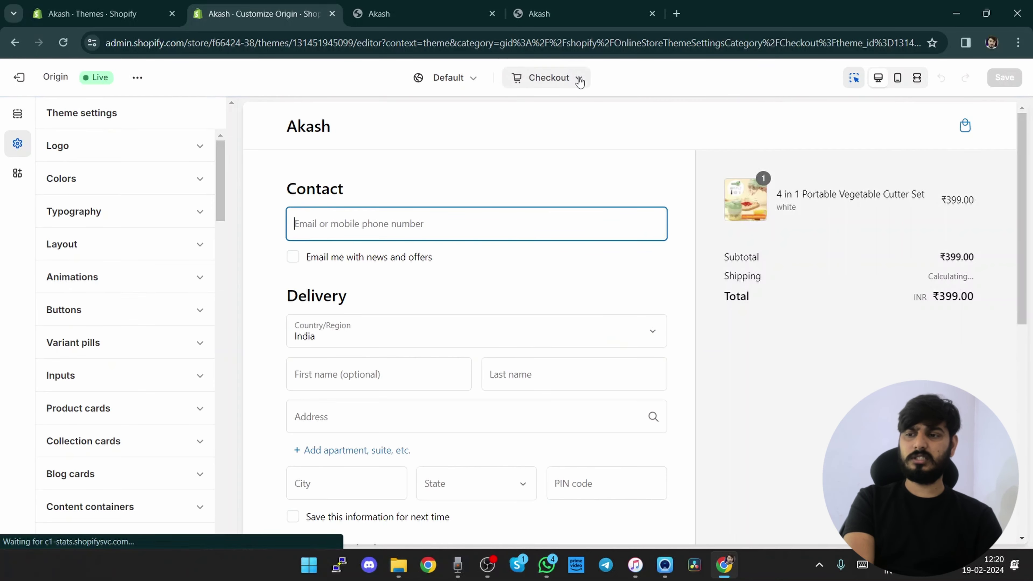
left_click(577, 78)
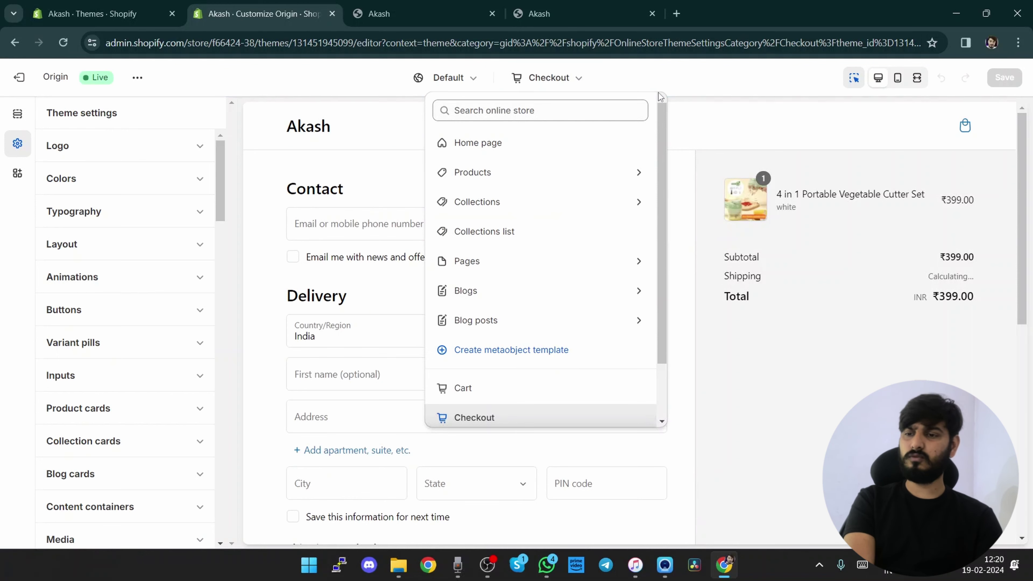
left_click(24, 80)
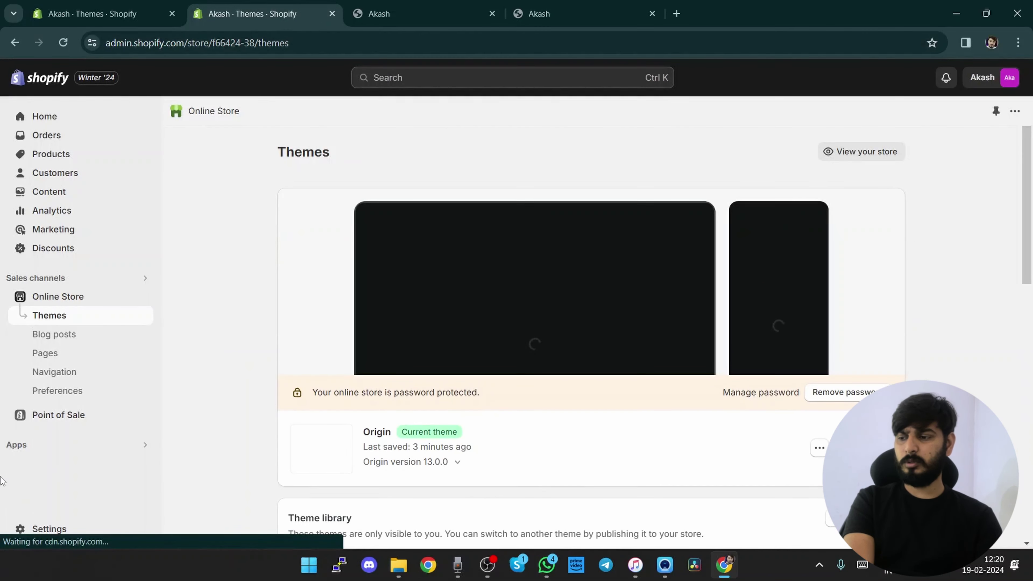
- Return to the store settings and review the Customer accounts options, including new customer account branding and self-serve returns
left_click(39, 528)
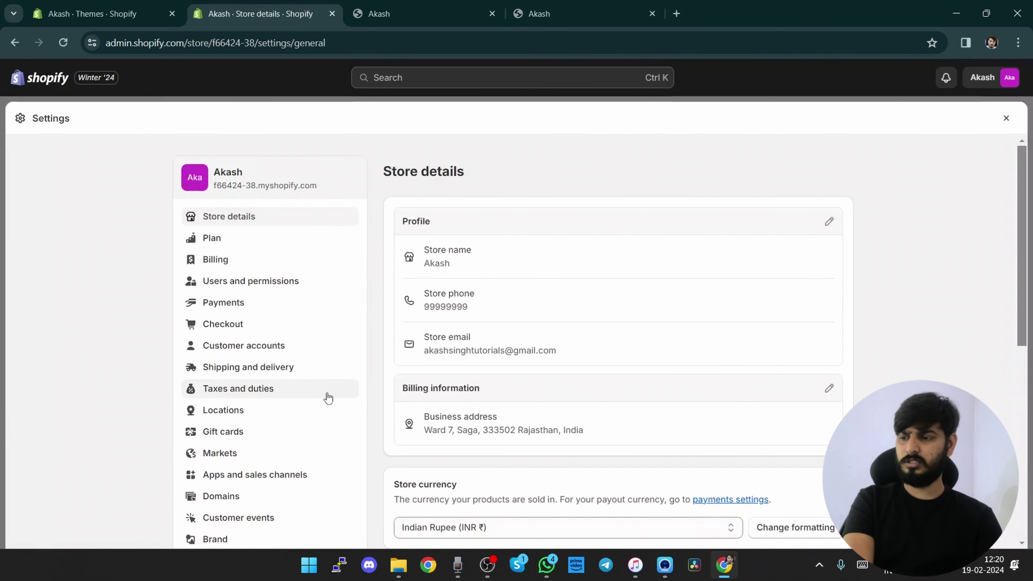
left_click(291, 352)
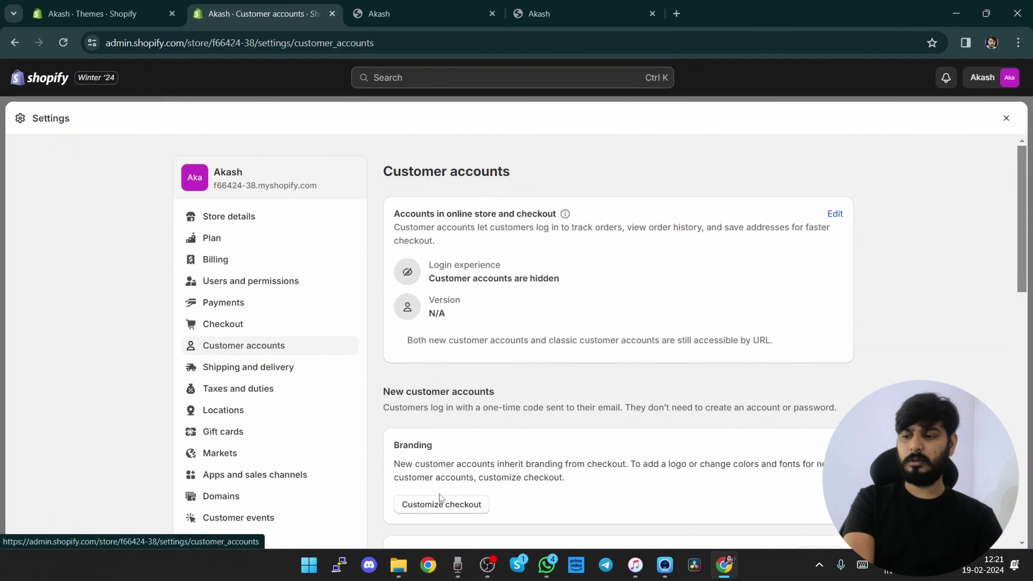
scroll(420, 488, "down", 3)
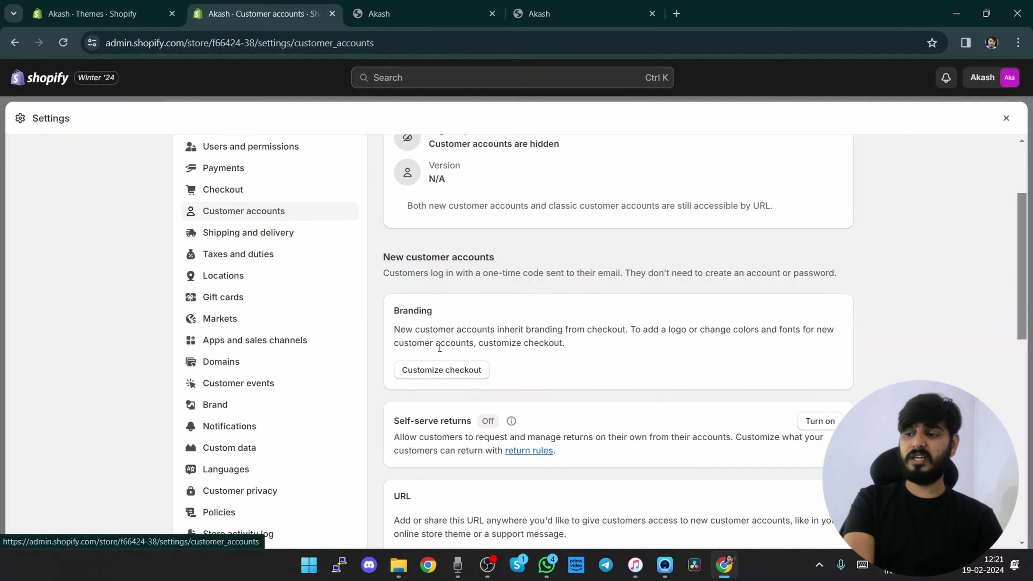
- Review the Shipping and delivery settings, including the expected delivery dates information and the General profile for all products
left_click(292, 235)
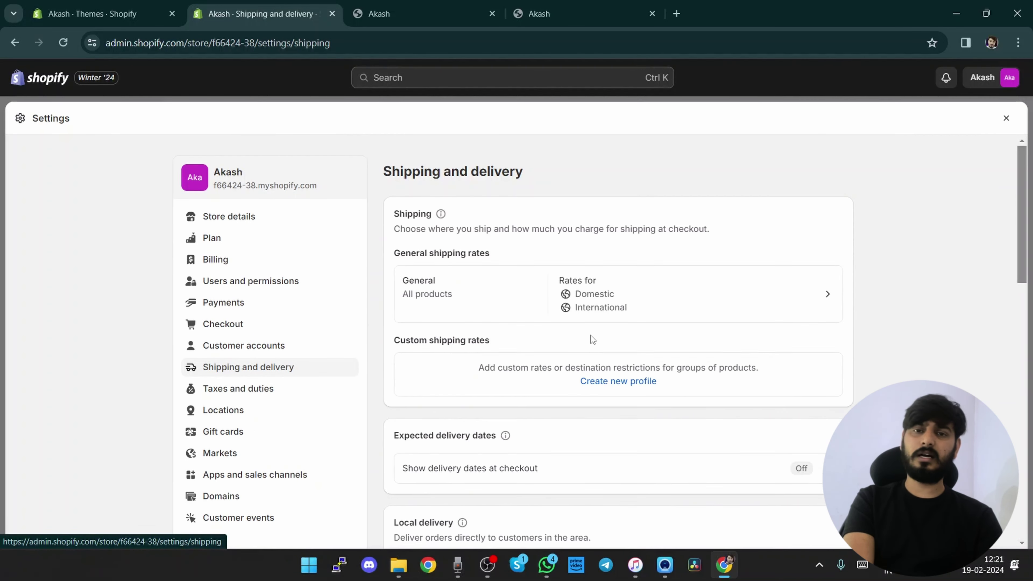
scroll(693, 402, "down", 1)
scroll(693, 403, "down", 3)
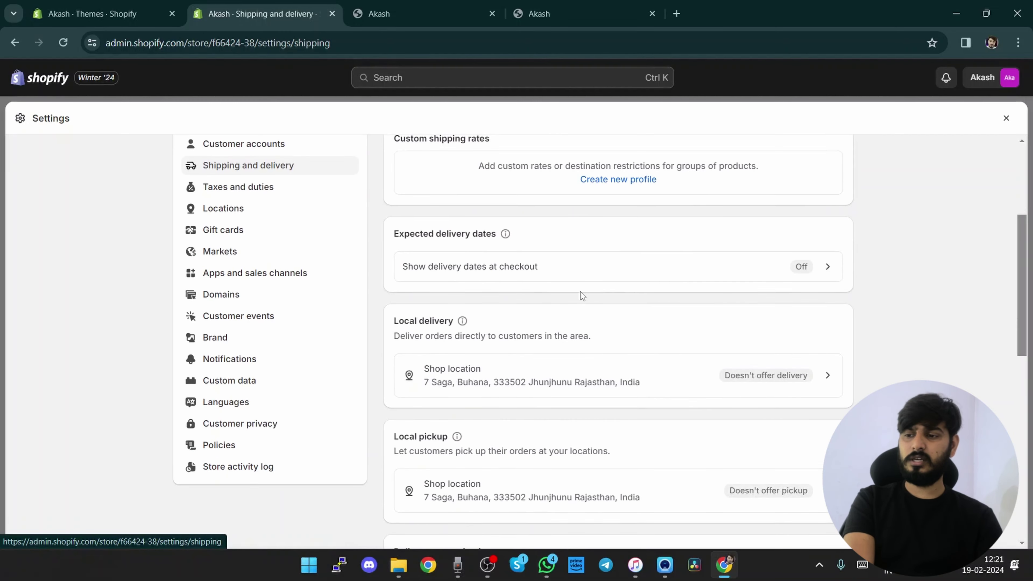
left_click(768, 272)
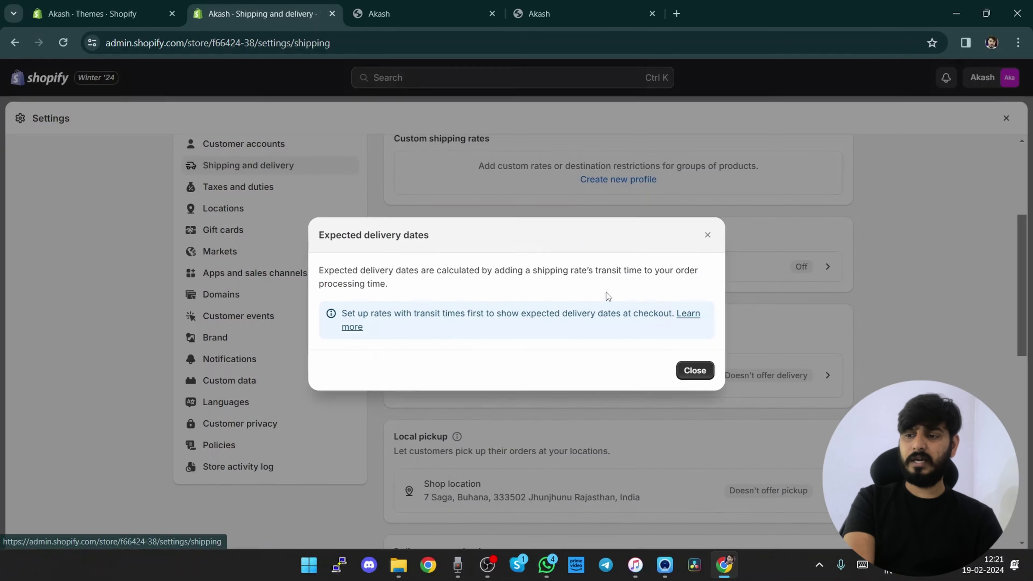
left_click(708, 234)
scroll(561, 306, "up", 2)
scroll(562, 306, "up", 3)
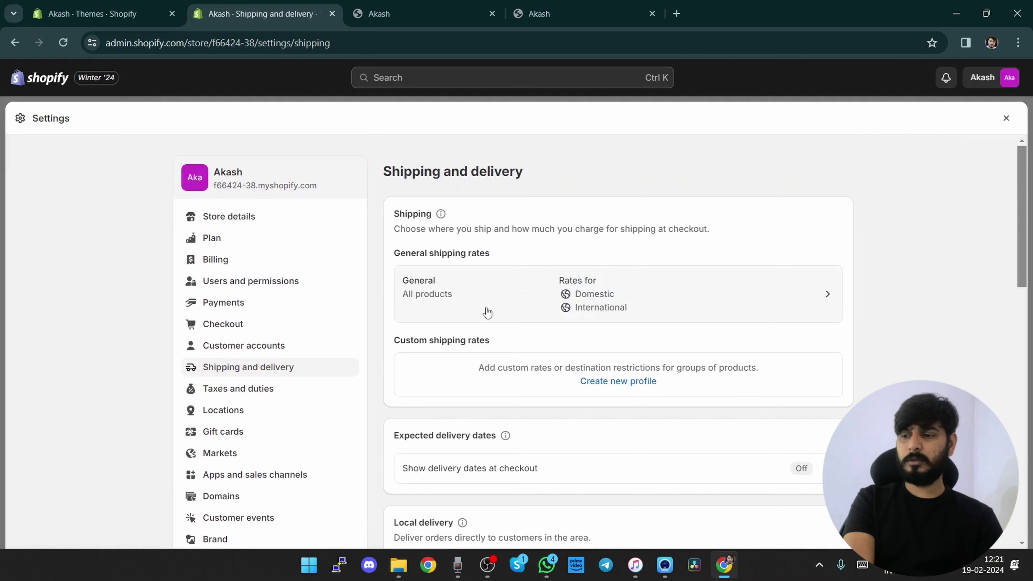
left_click(736, 301)
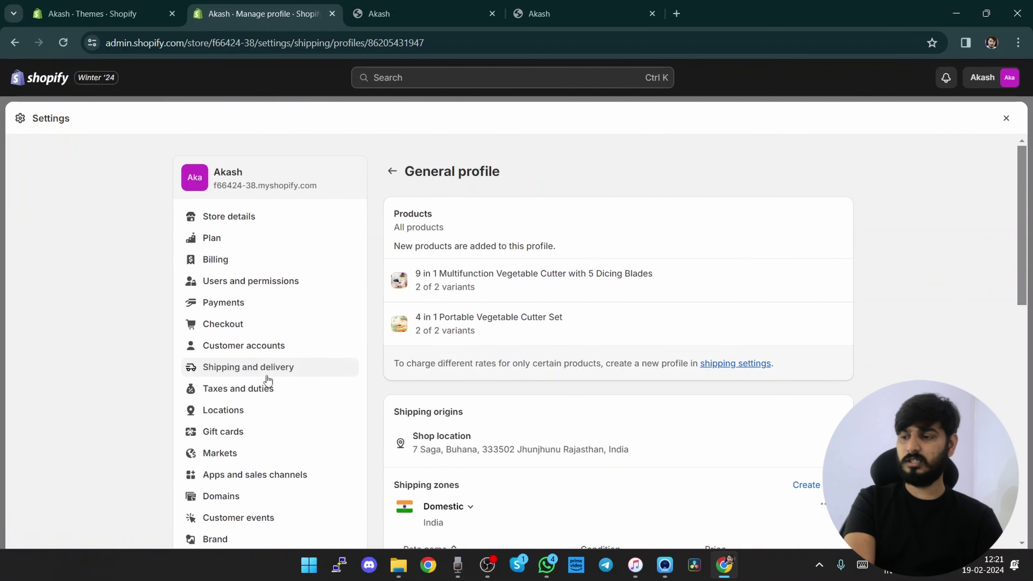
- Review the regional settings under Taxes and duties and open the Locations settings
left_click(252, 389)
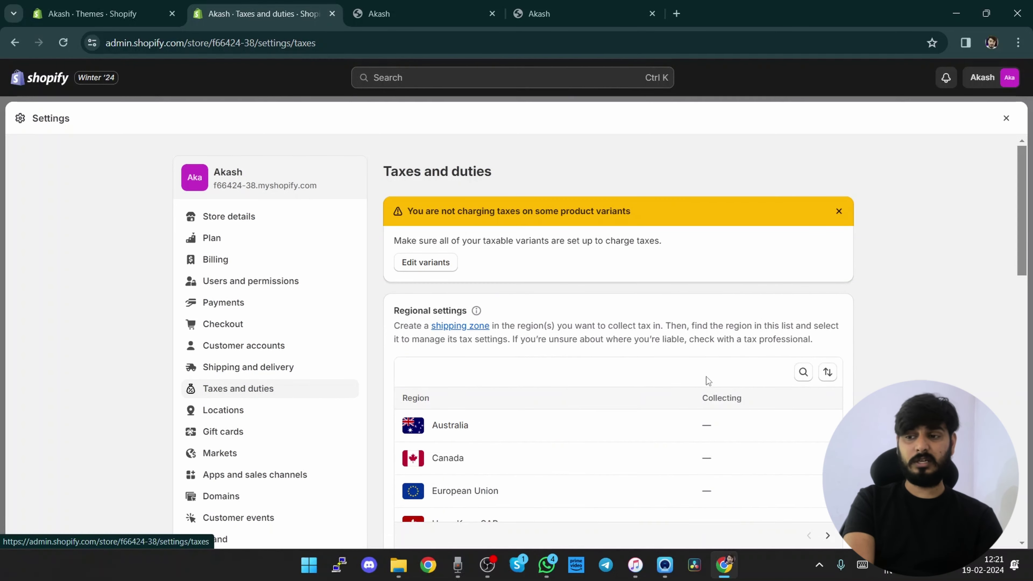
scroll(607, 392, "down", 5)
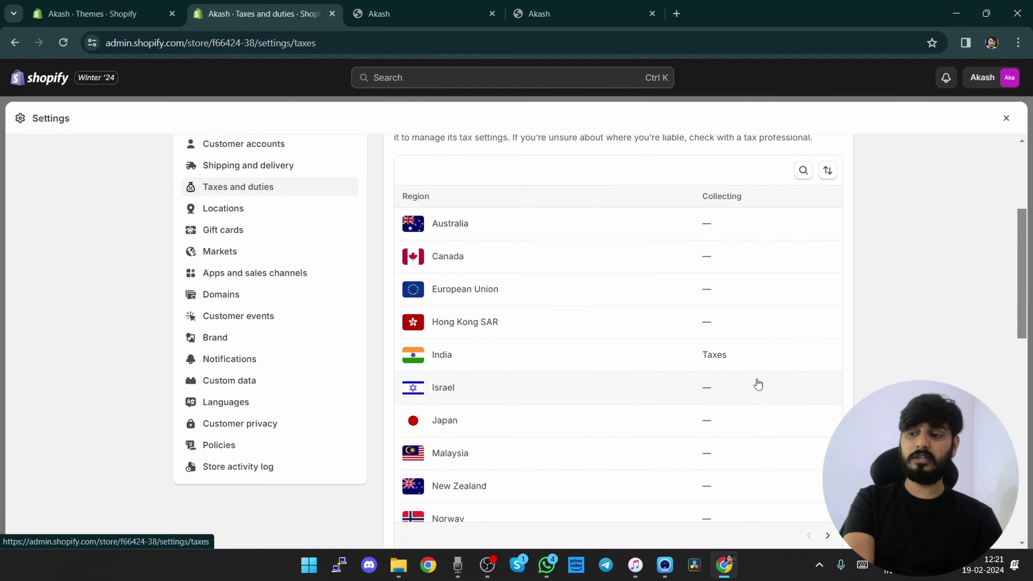
scroll(675, 374, "down", 12)
scroll(672, 378, "up", 10)
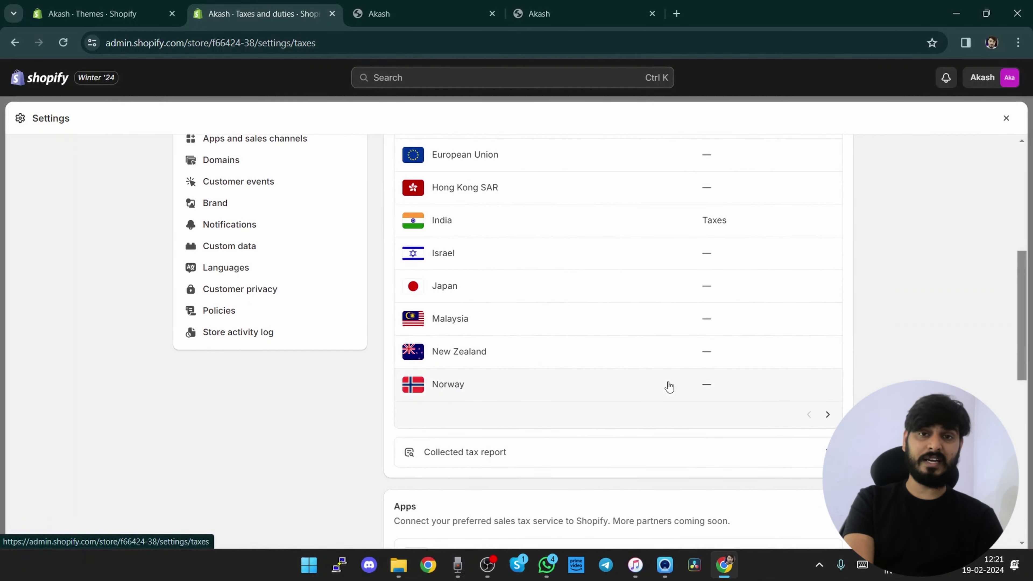
scroll(343, 327, "up", 6)
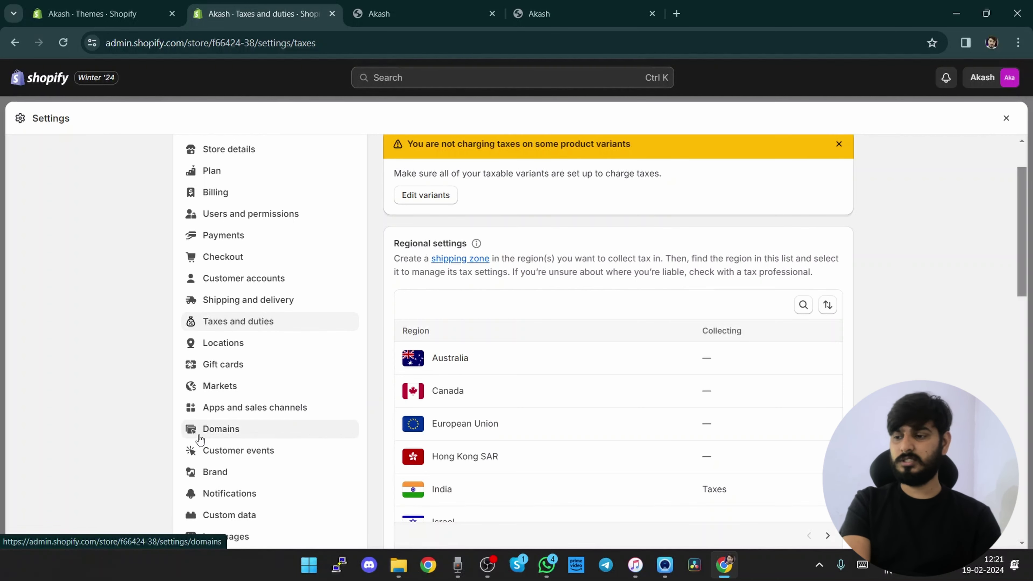
left_click(285, 342)
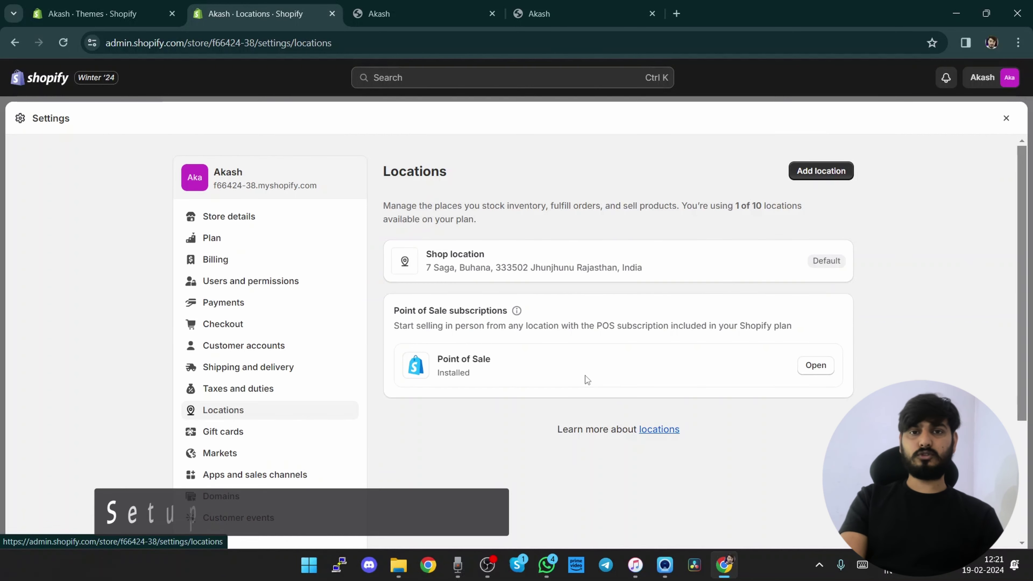